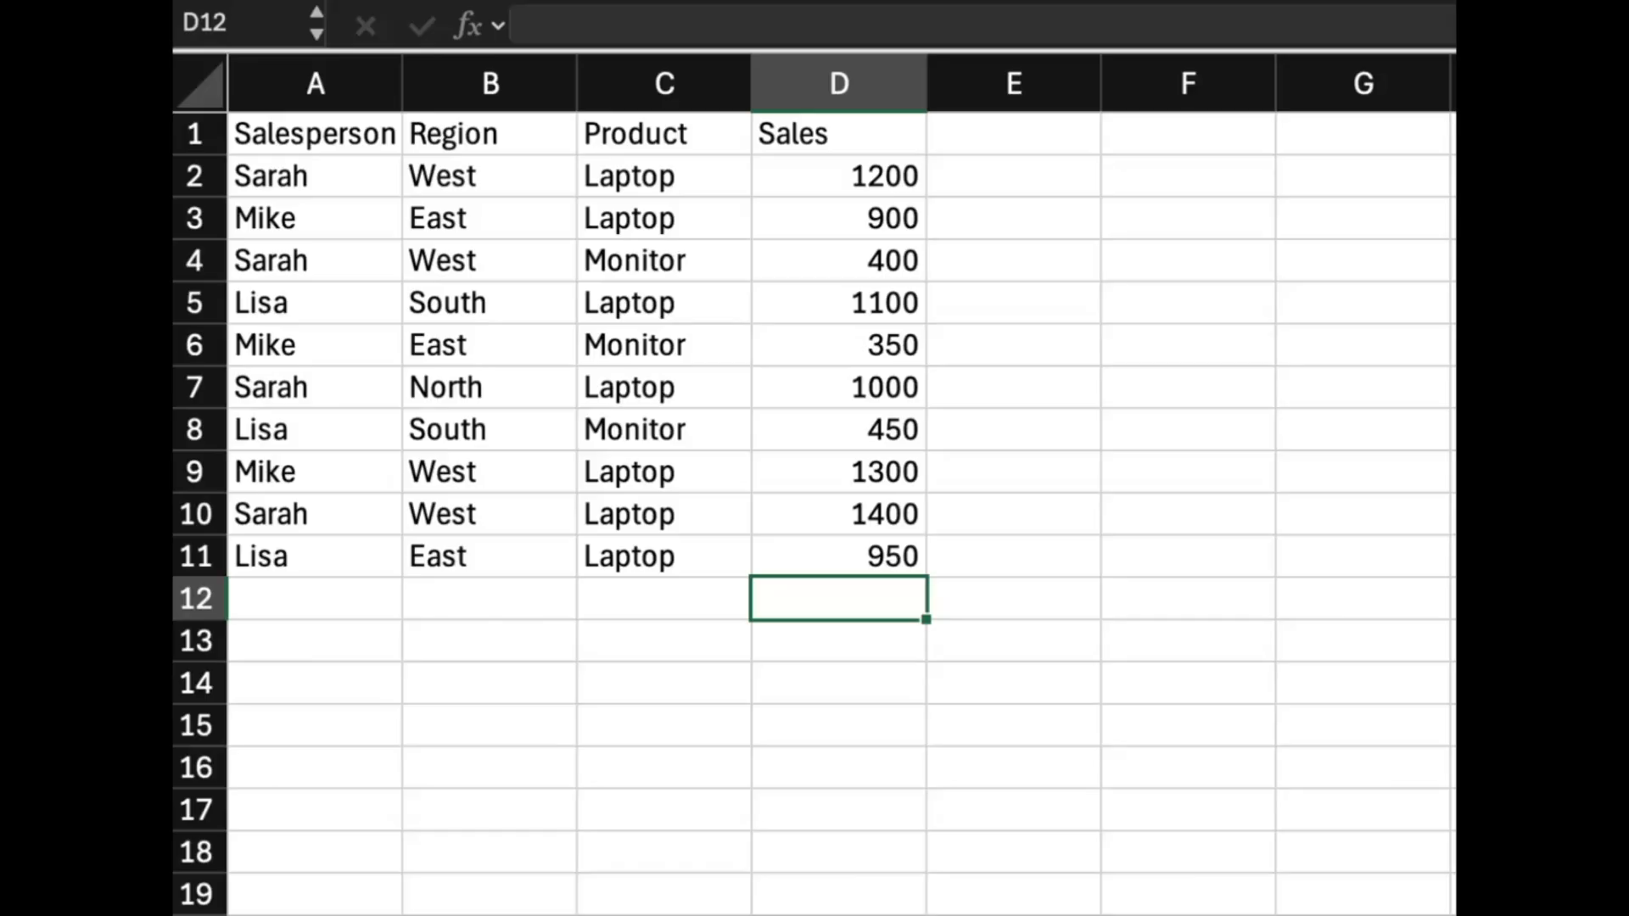
In D12, start an AVERAGEIFS formula averaging D2:D11 where C2:C11 equals "Laptop".
text(=)
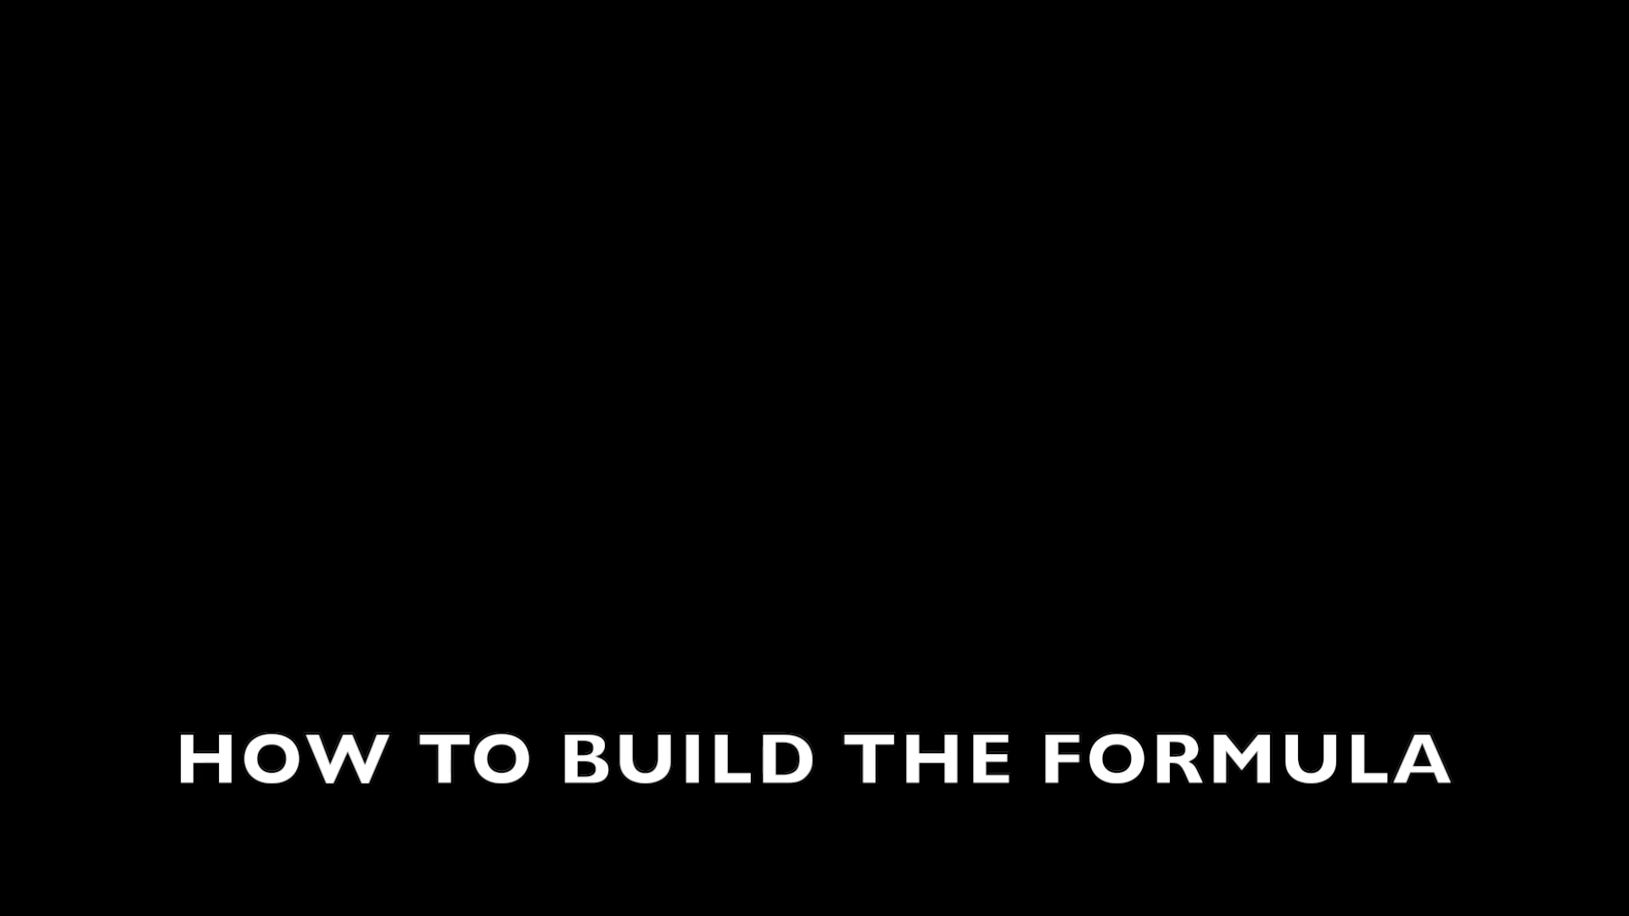
text(a)
text(vera)
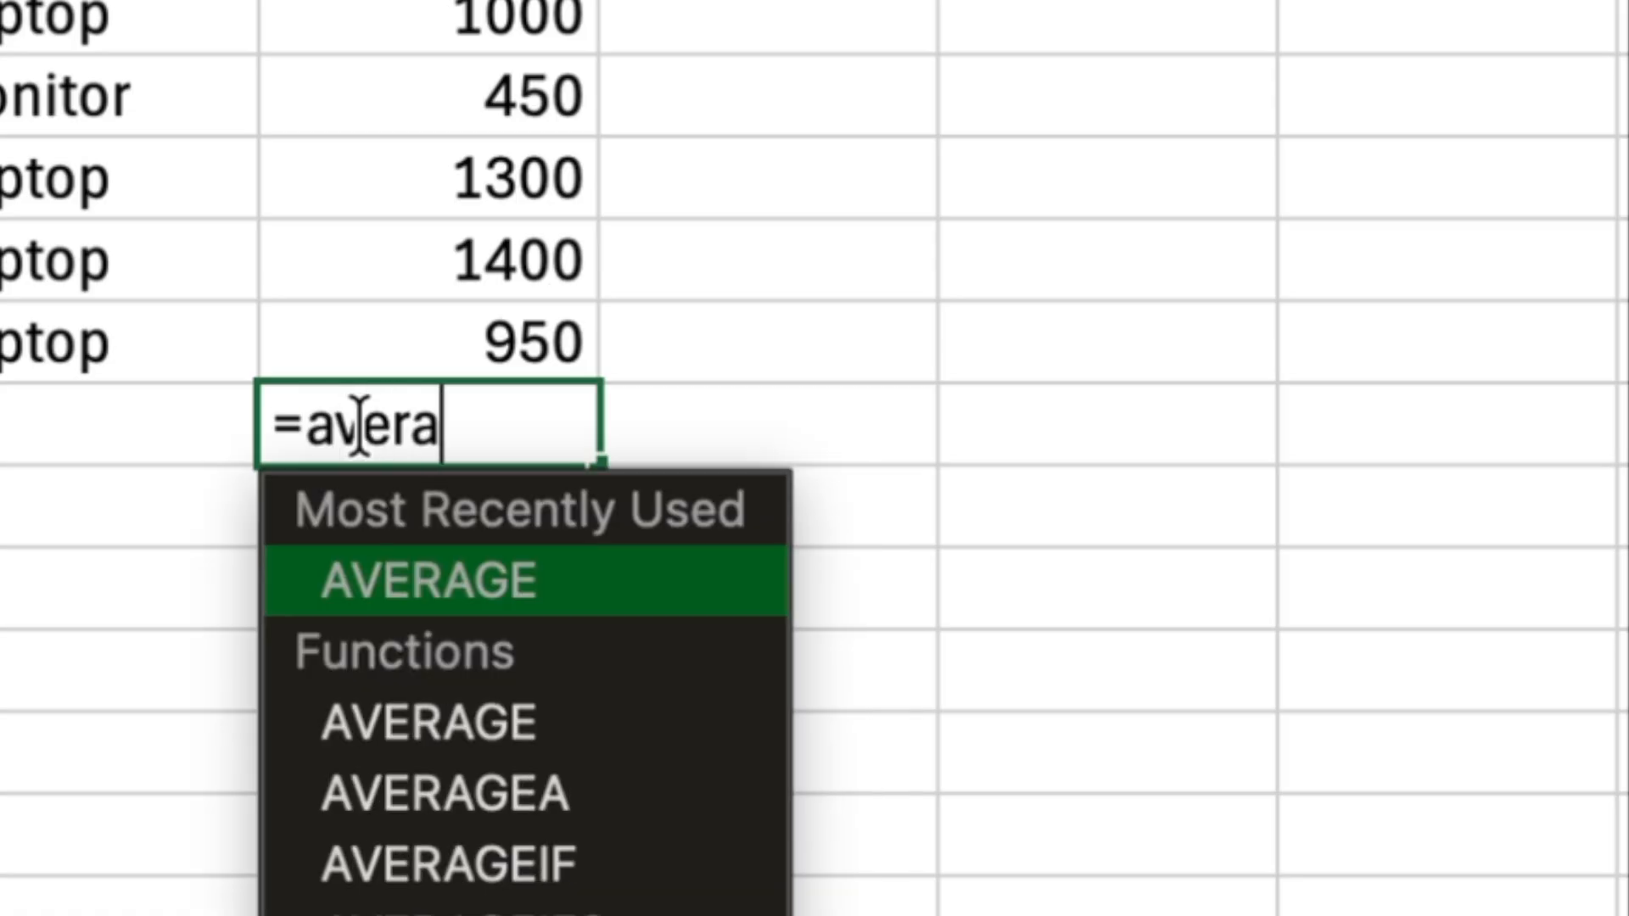
text(geifs()
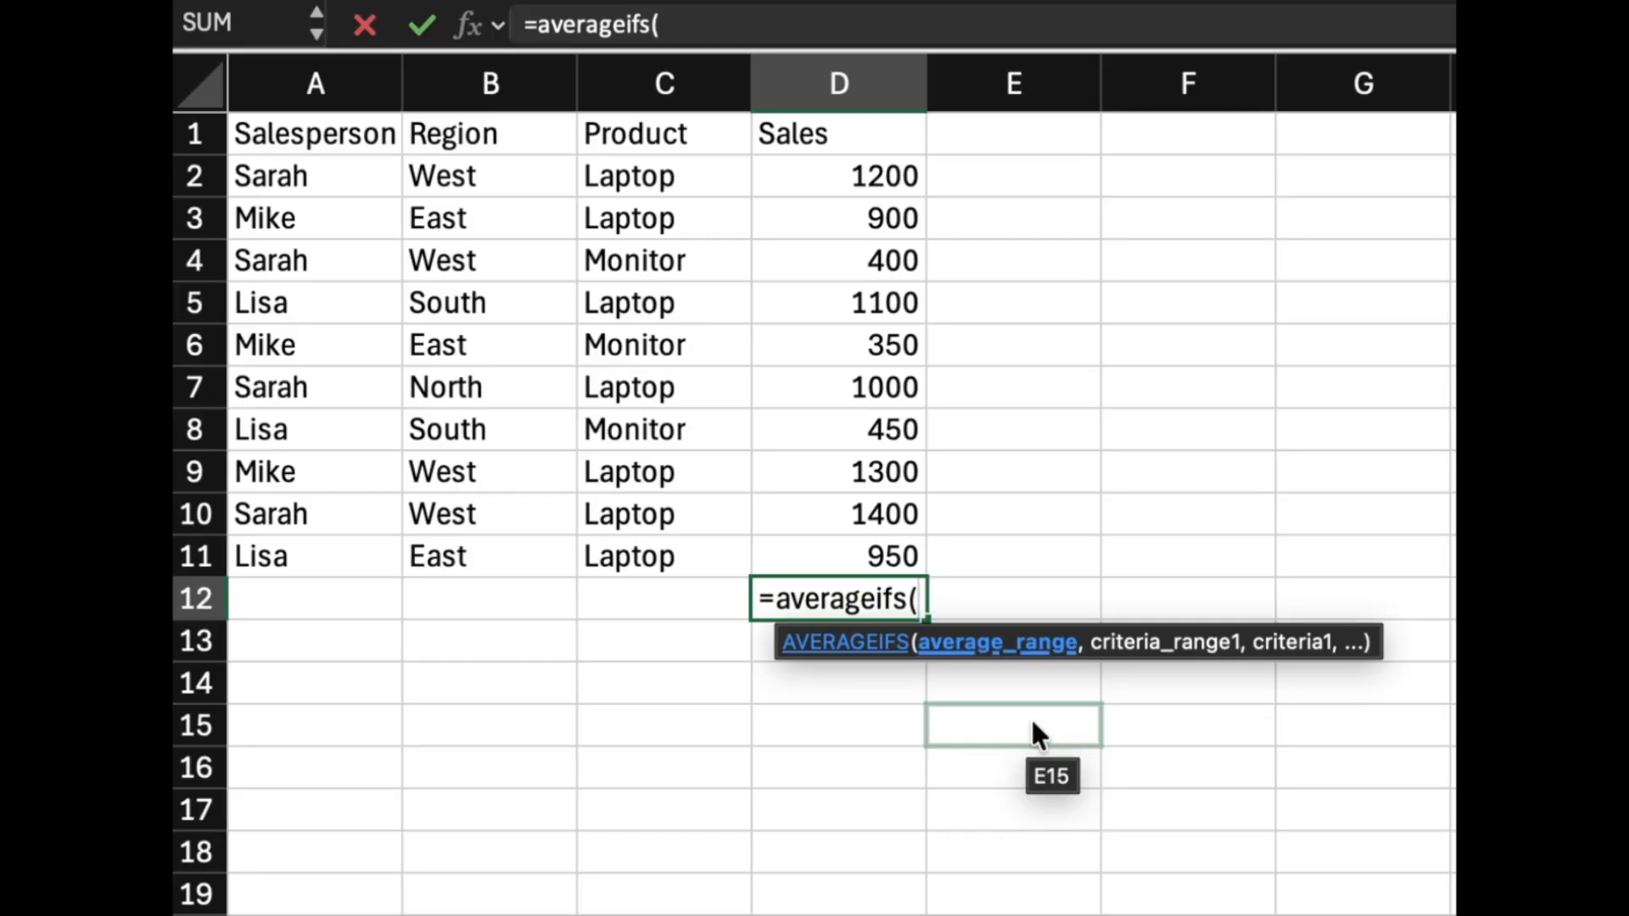
text(d2)
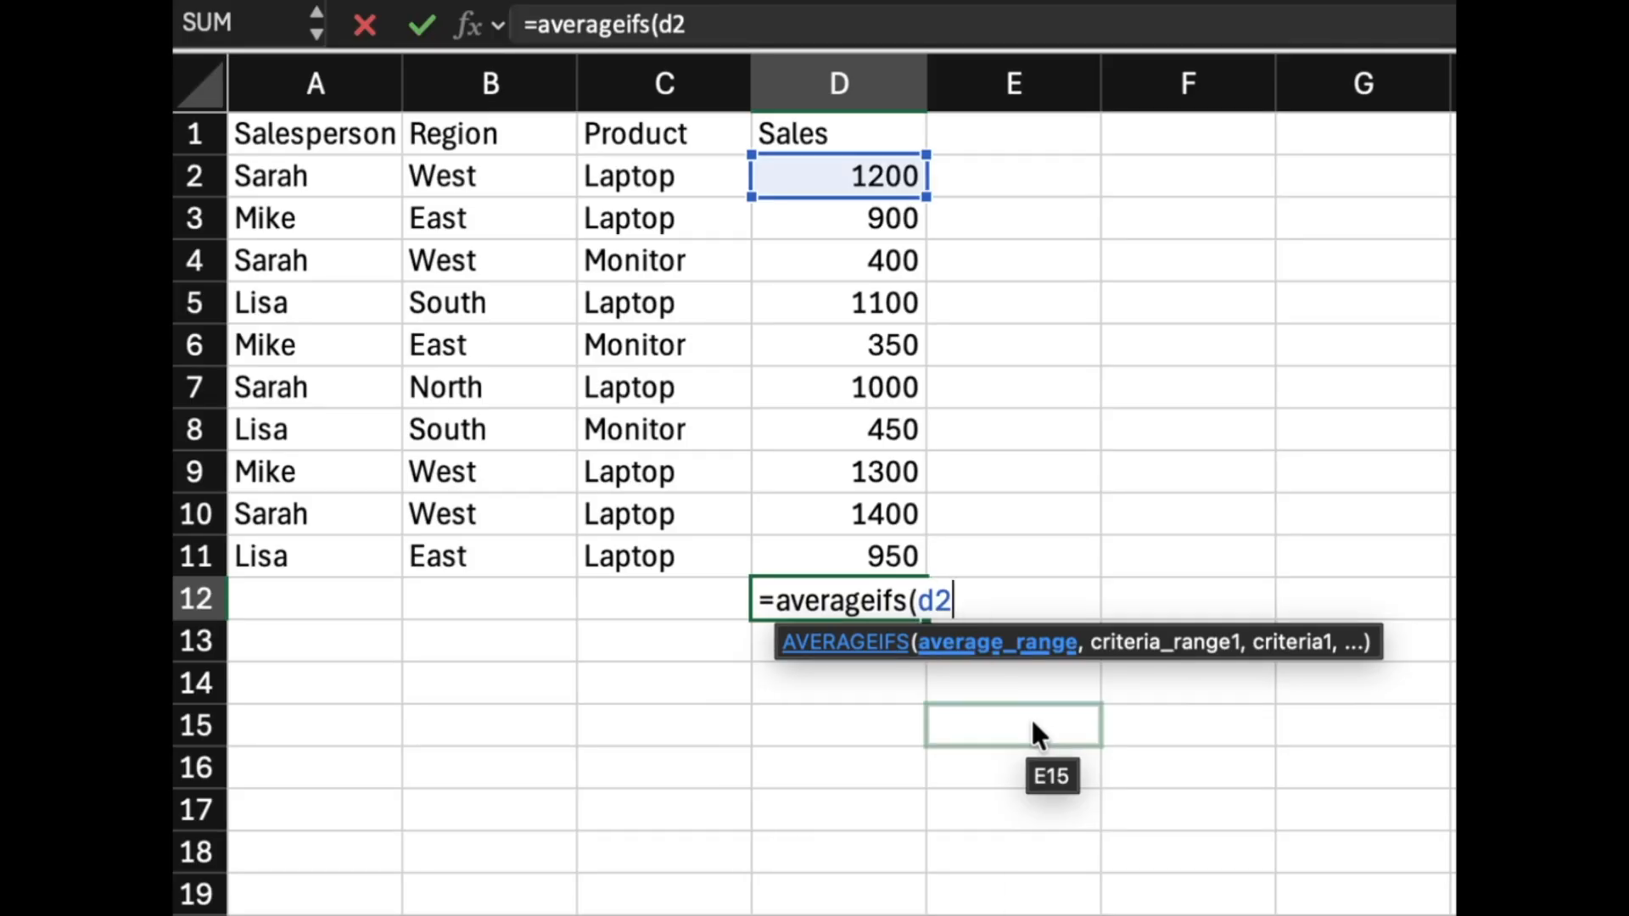
text(:d11)
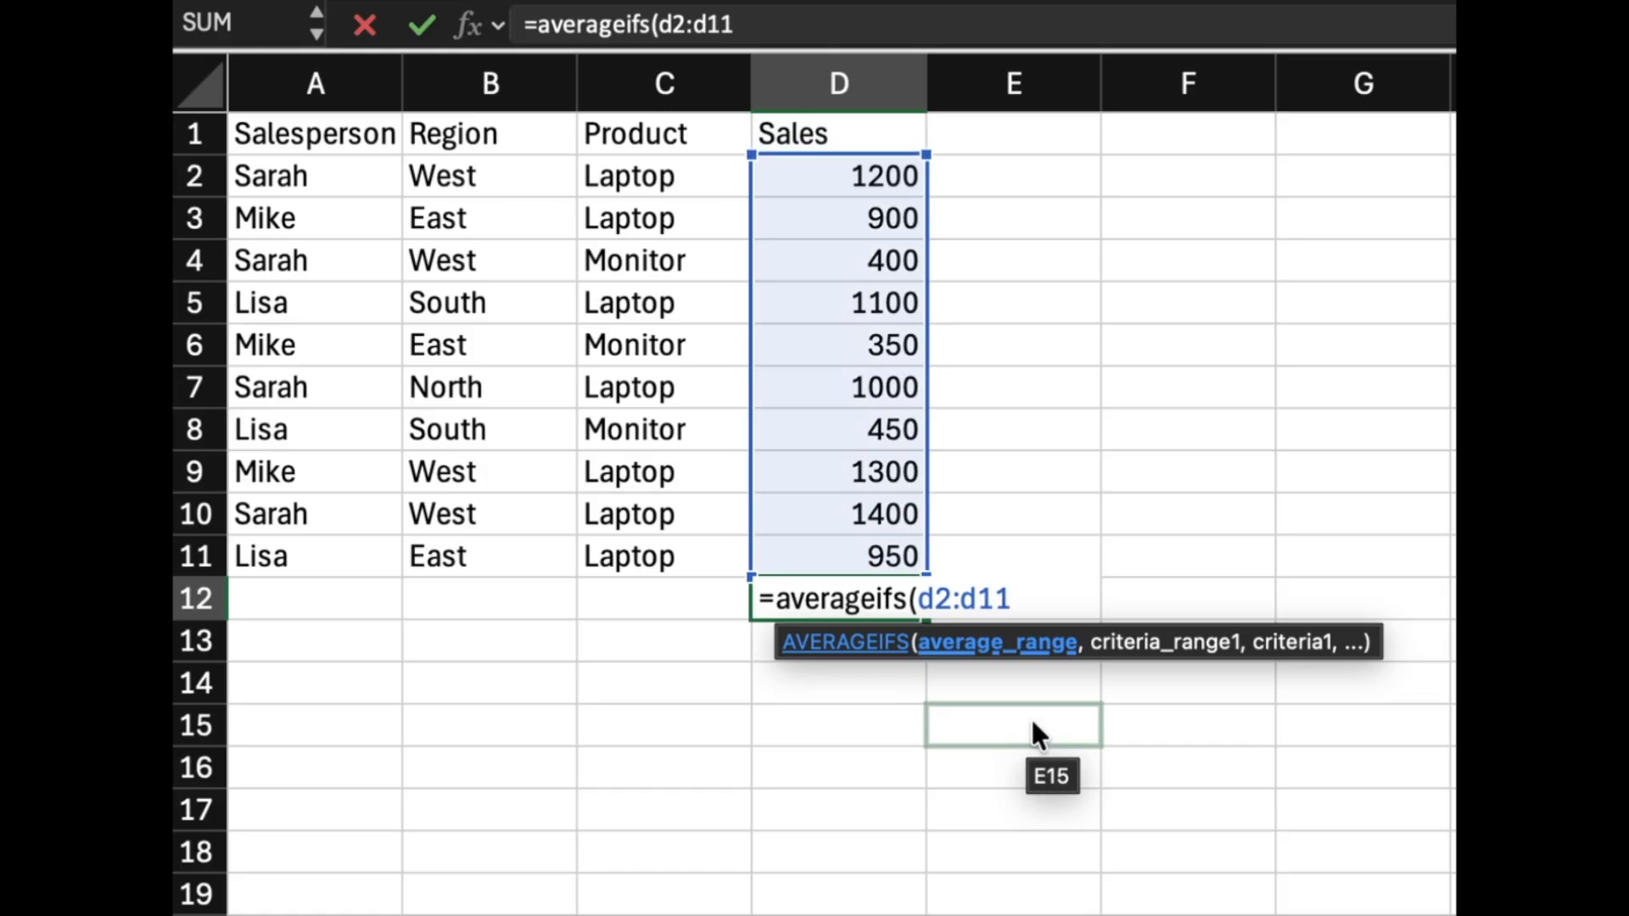
text(,)
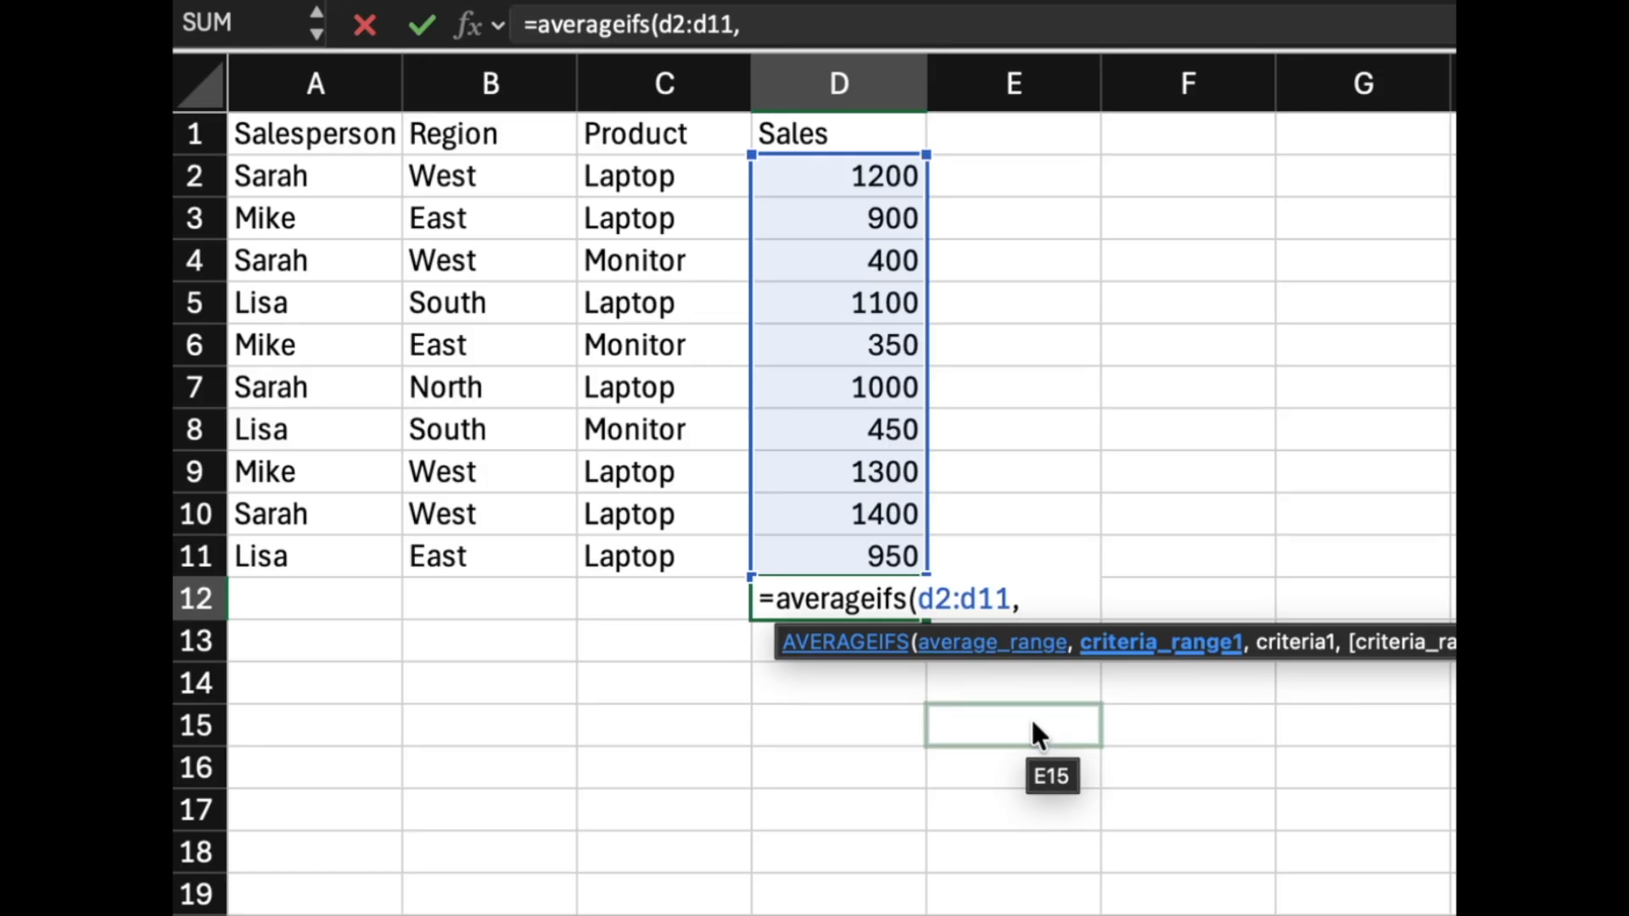
text(c2:)
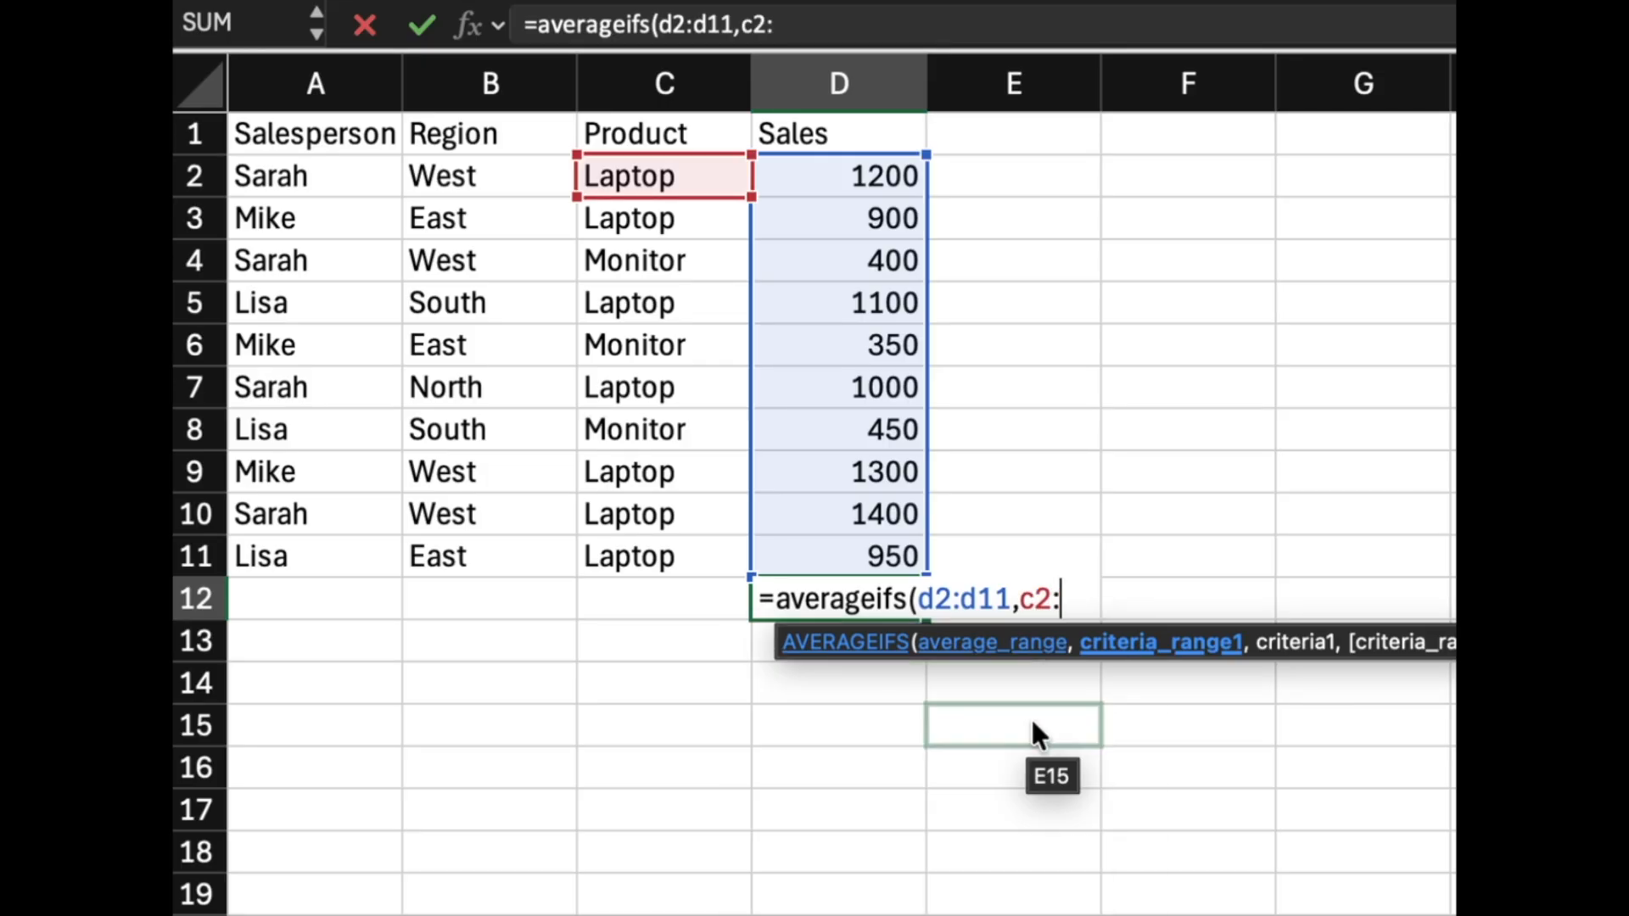
text(c11,"L)
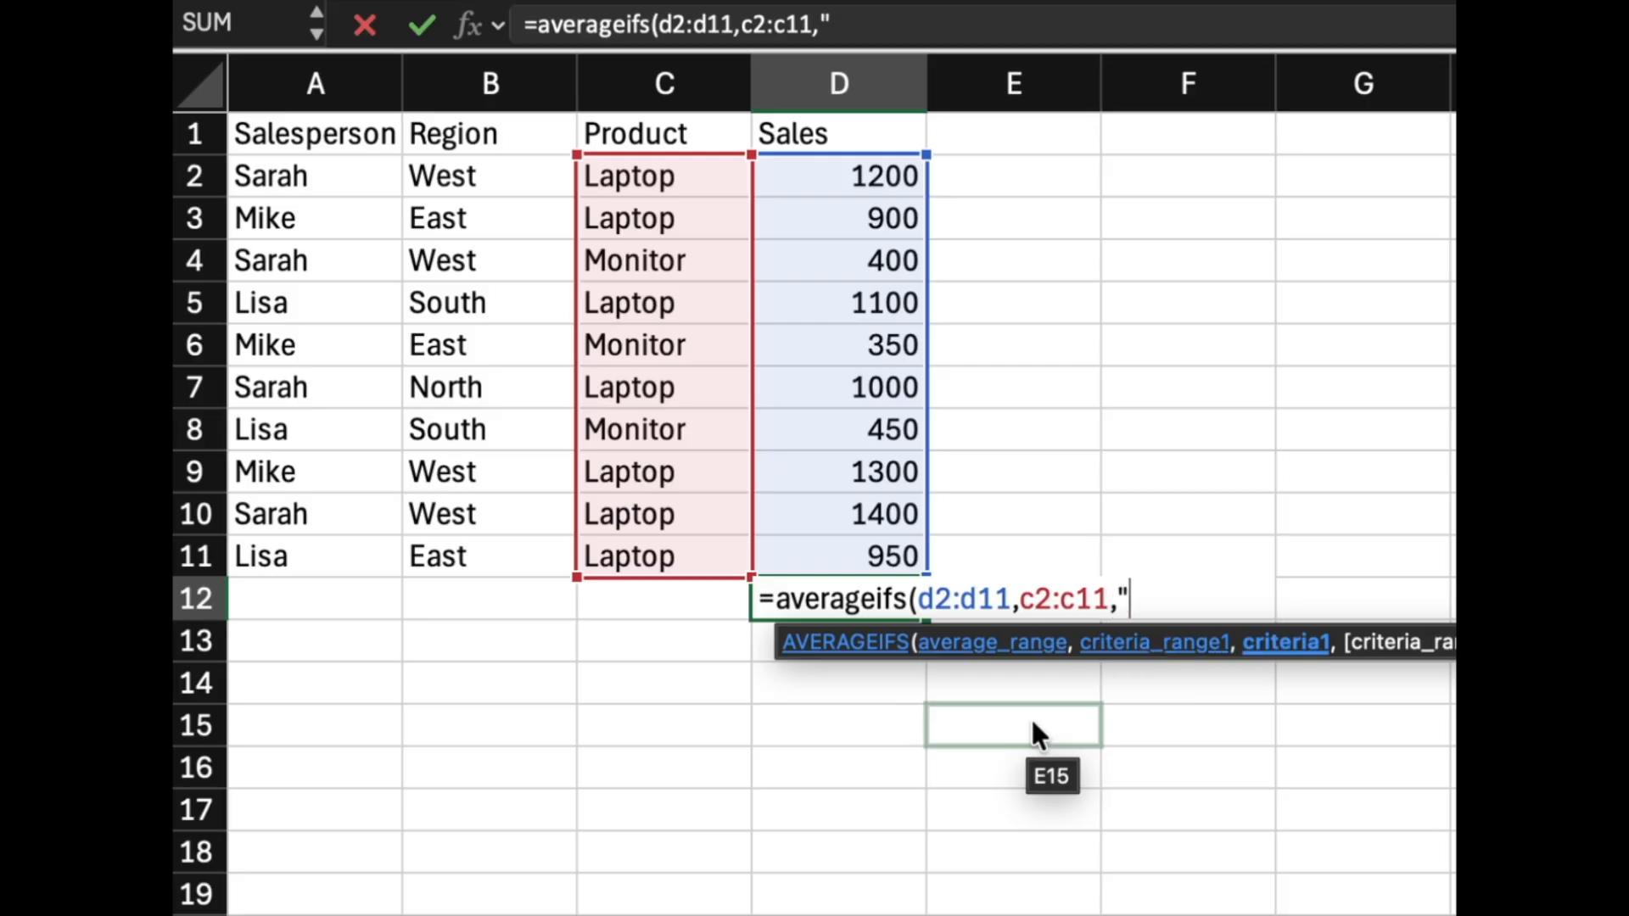
text(aptop")
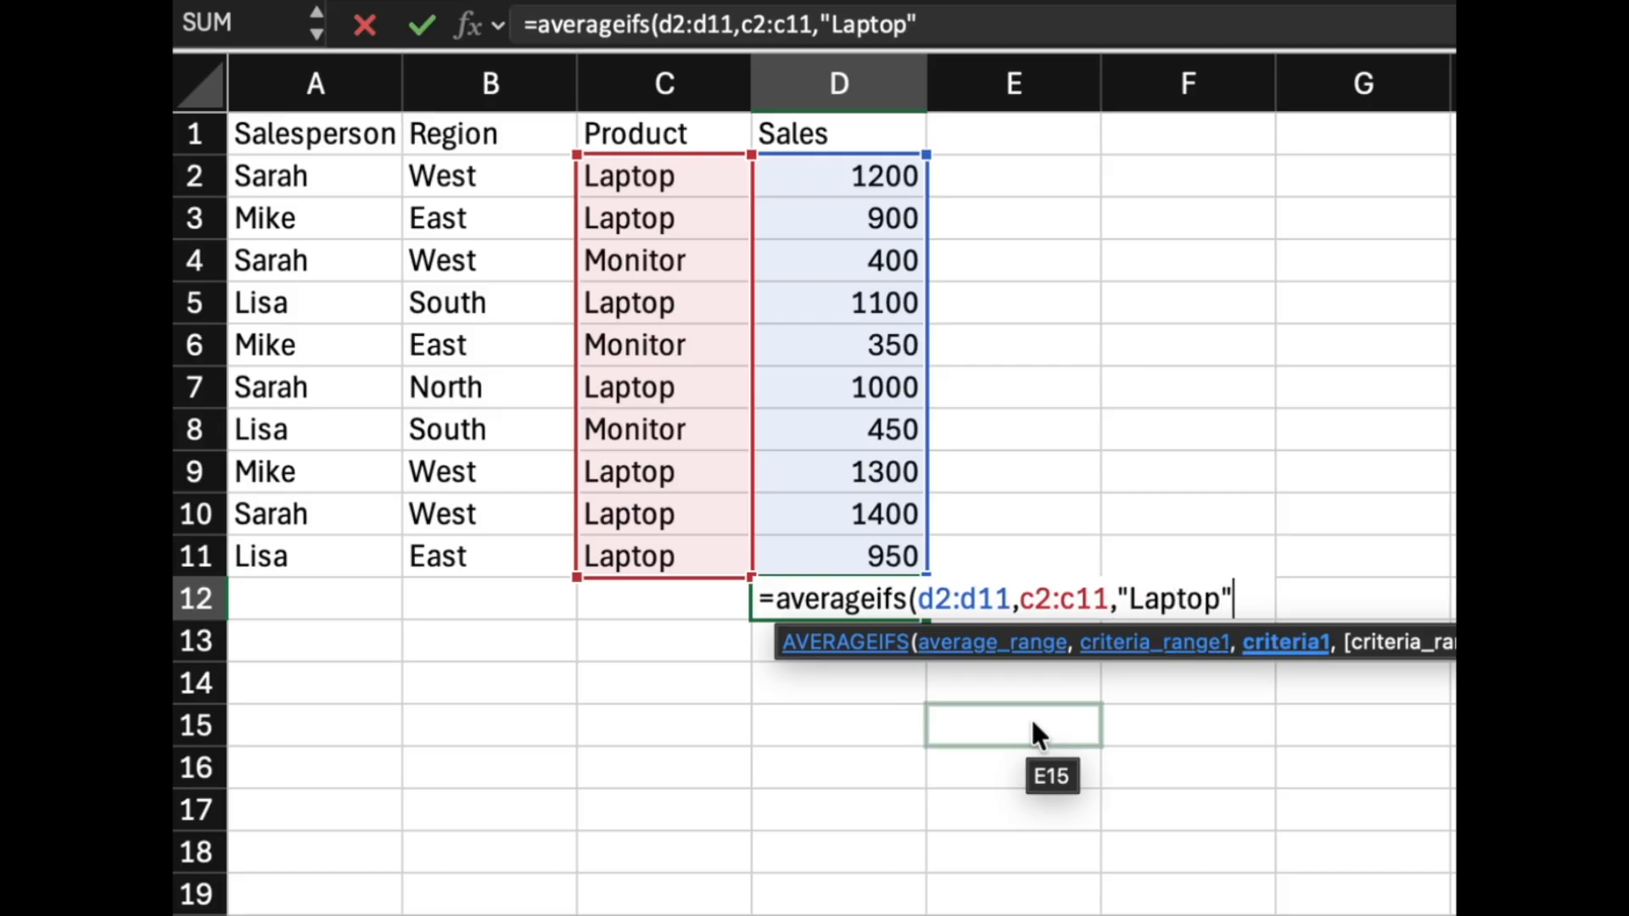
text(,)
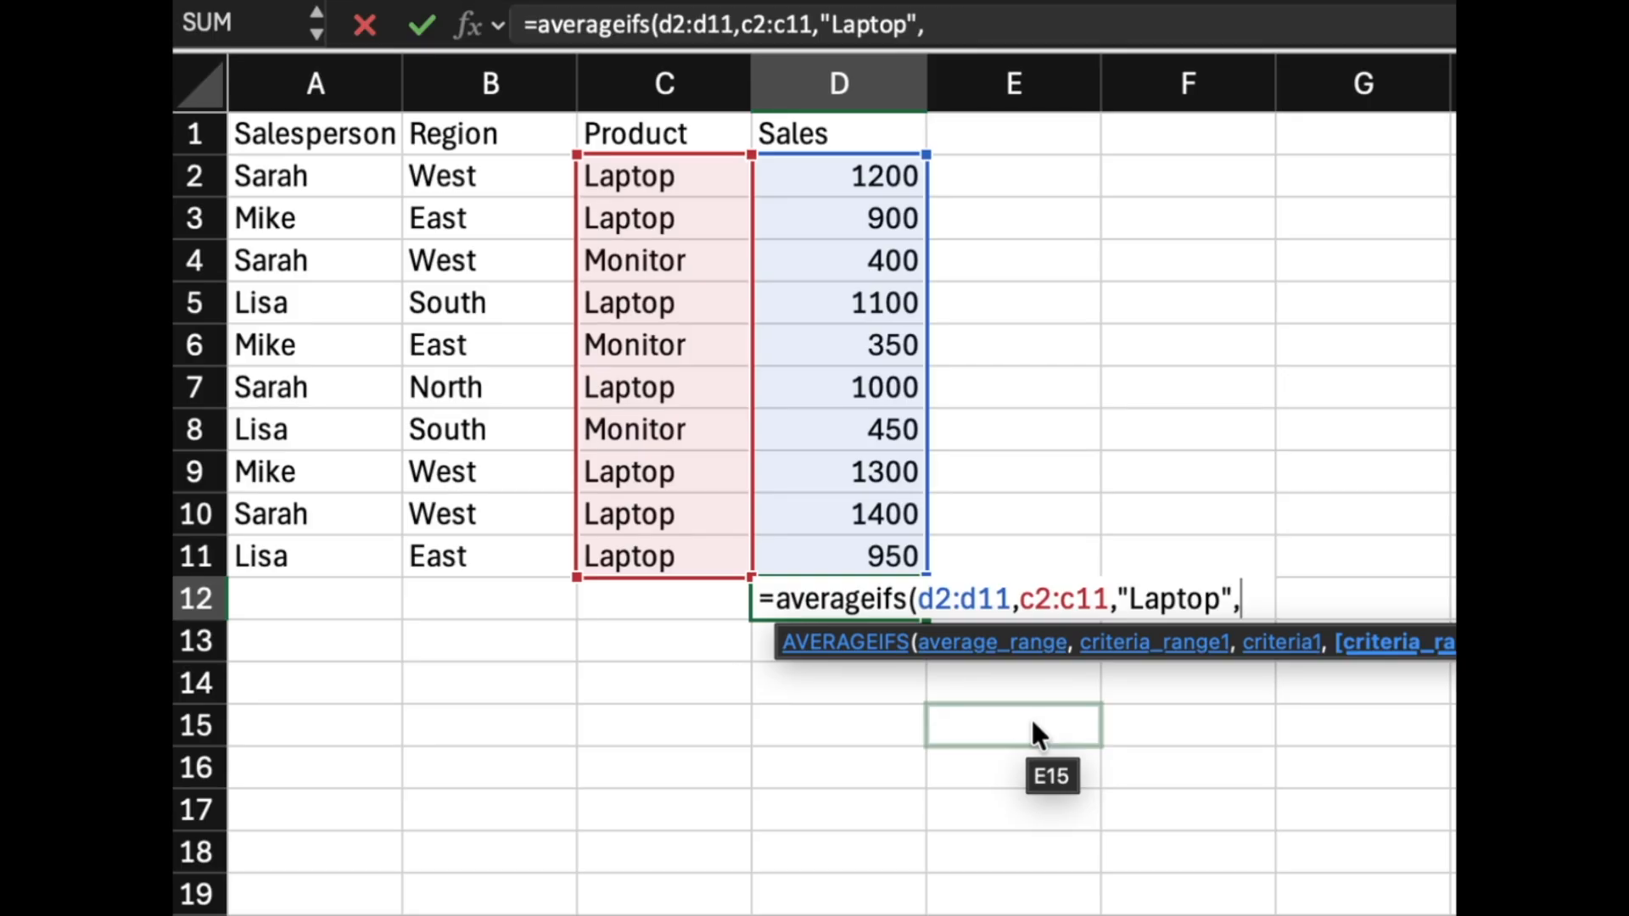
text(b2:)
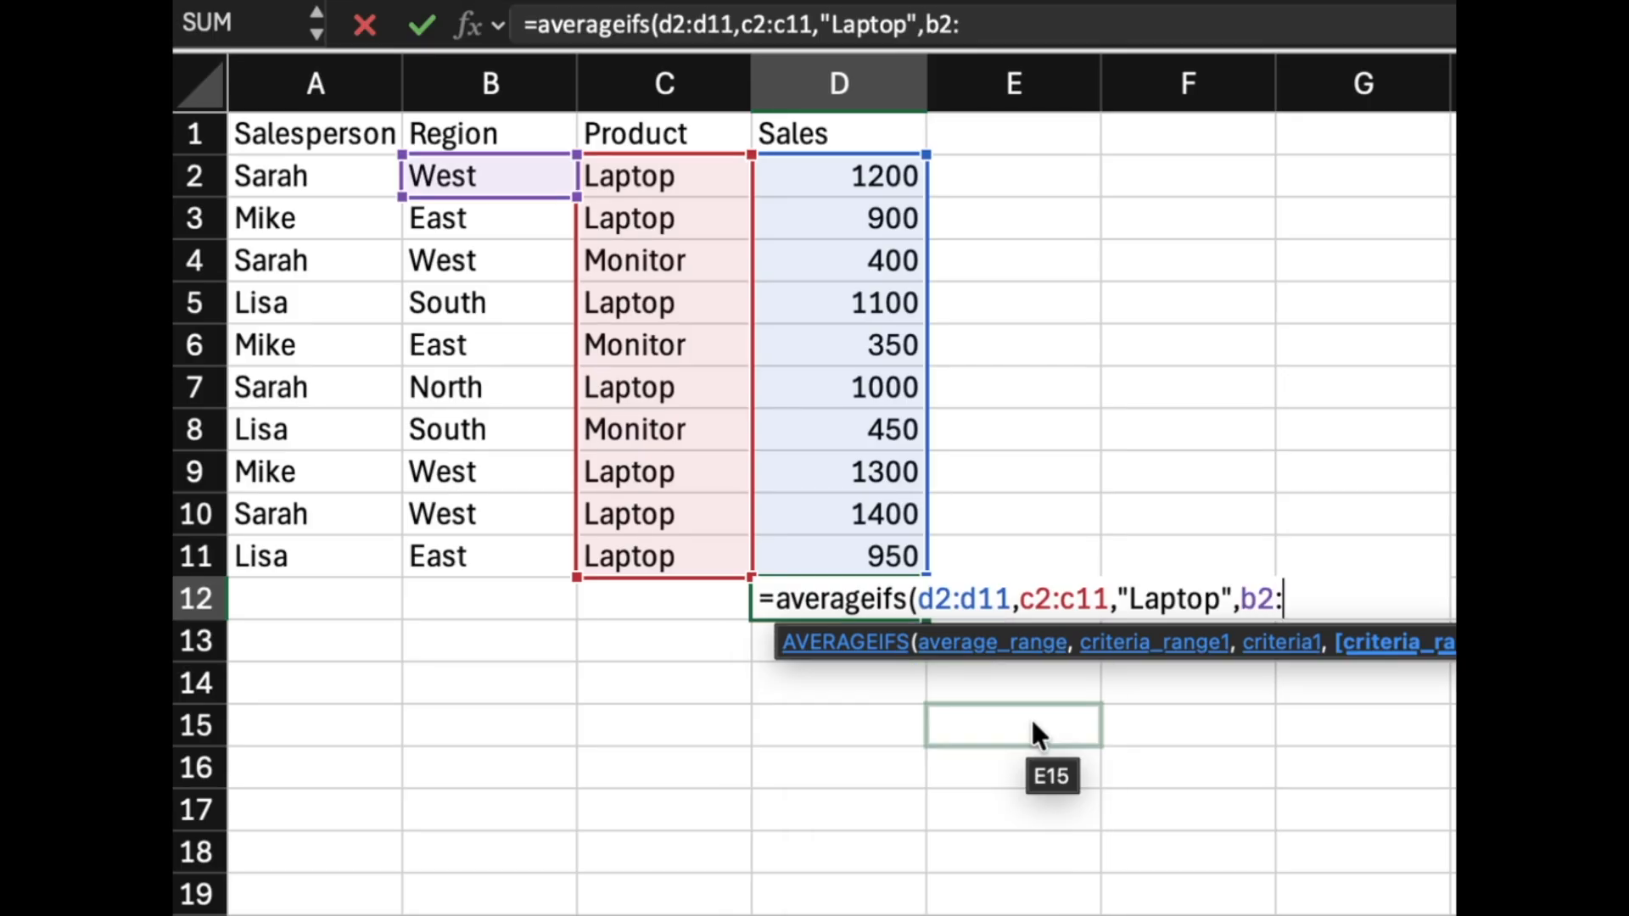
text(b11,)
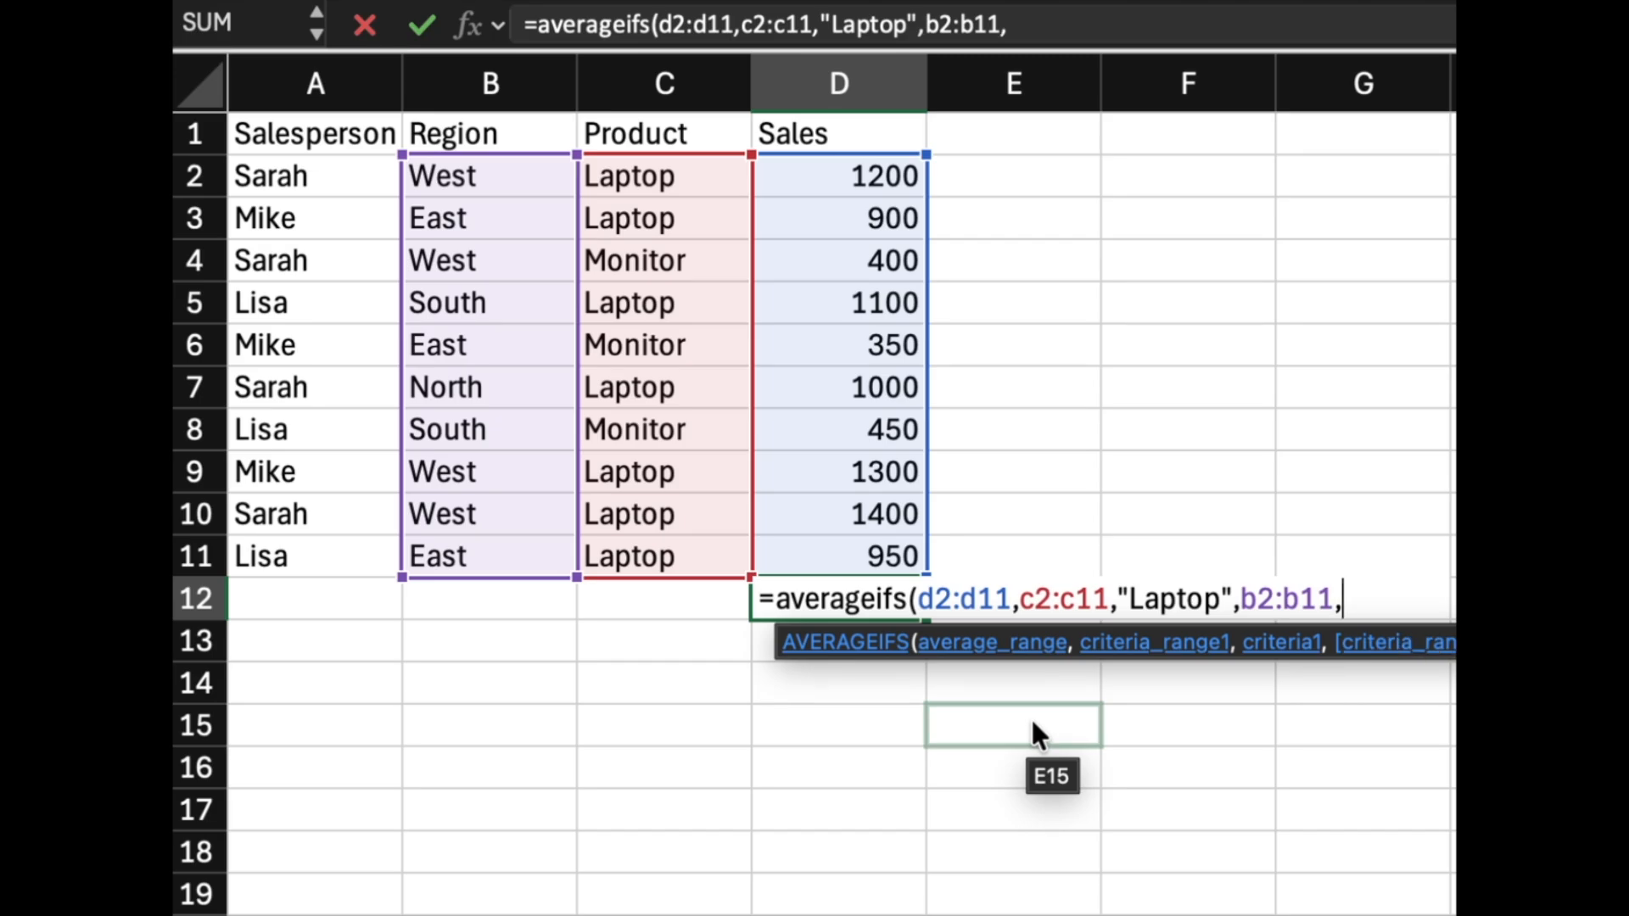
text("West)
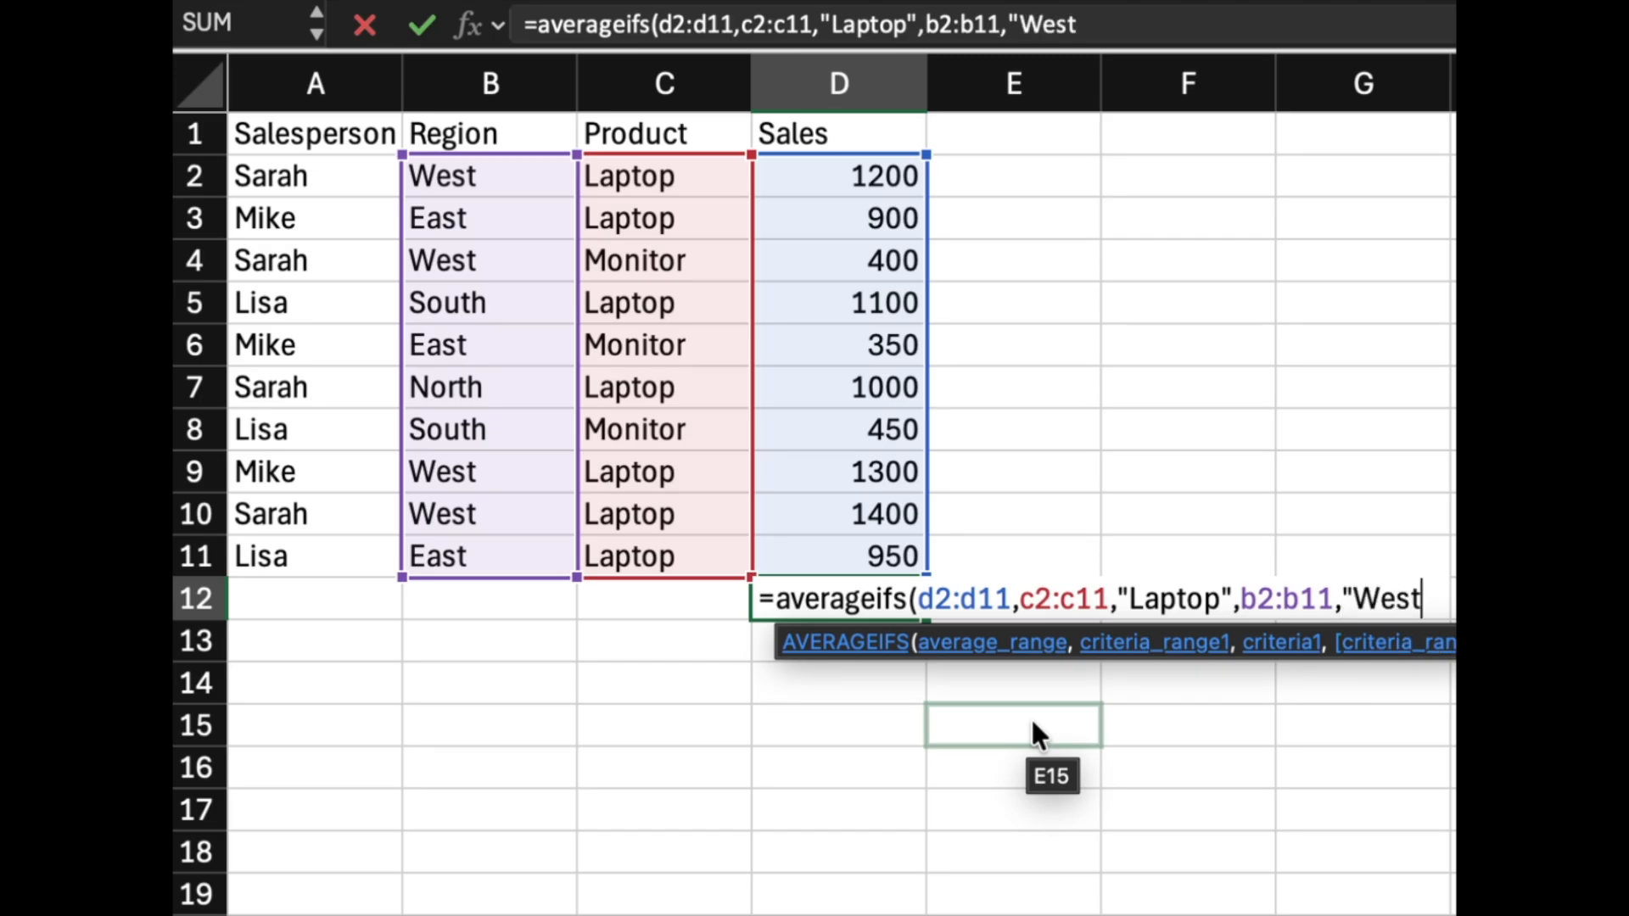
text("))
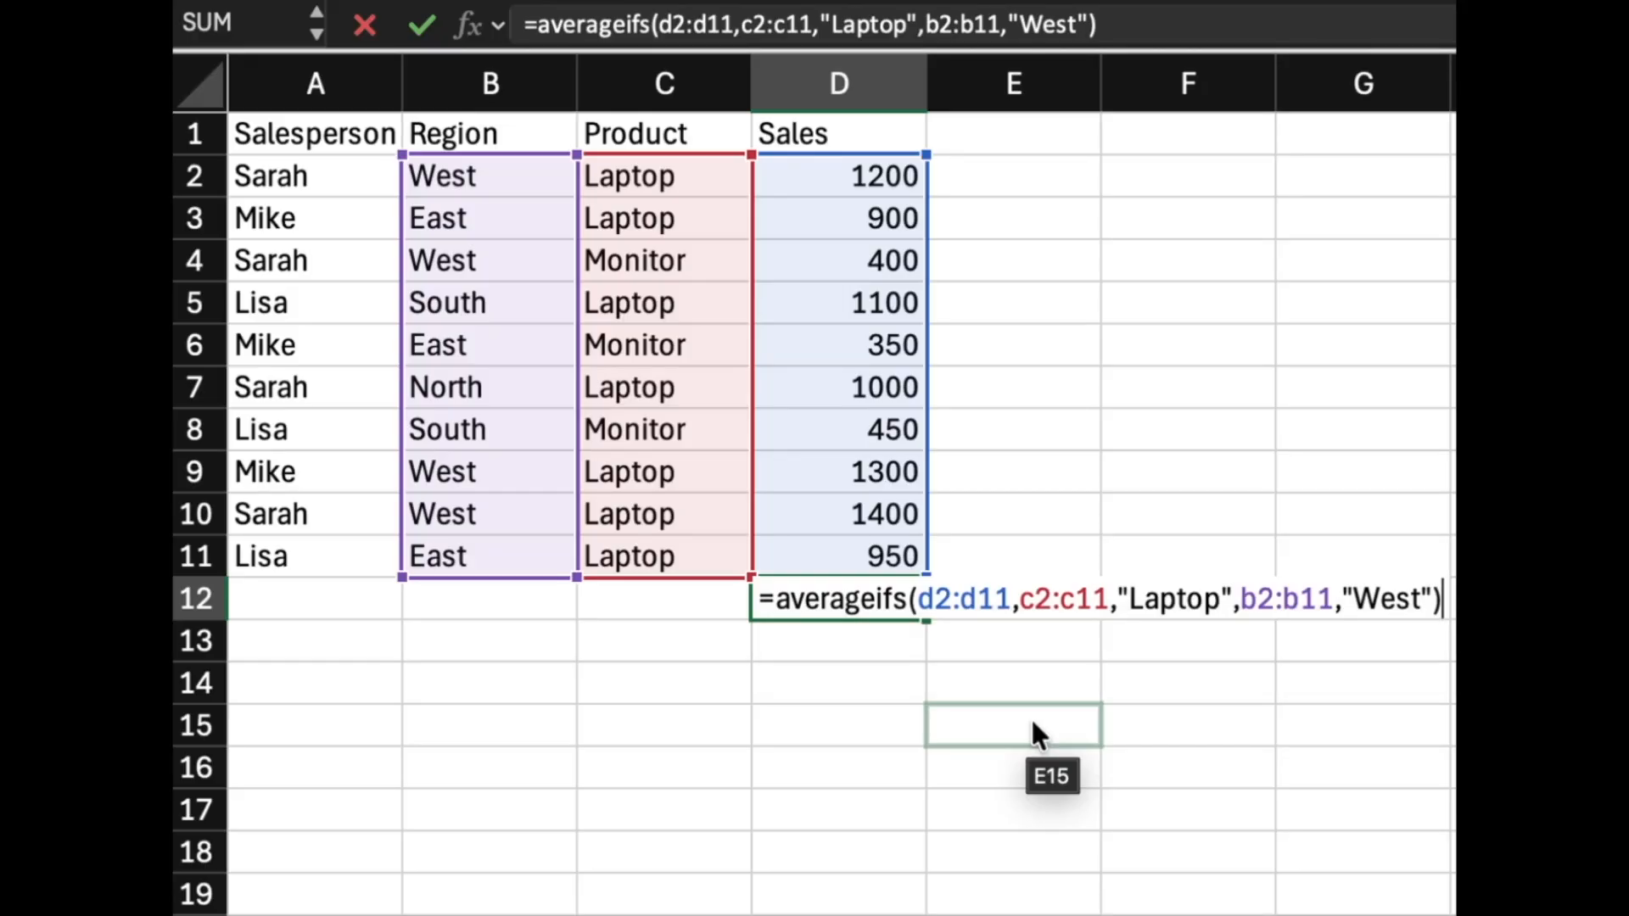
Add the criterion B2:B11 equals "West" and close and enter the formula.
key(Return)
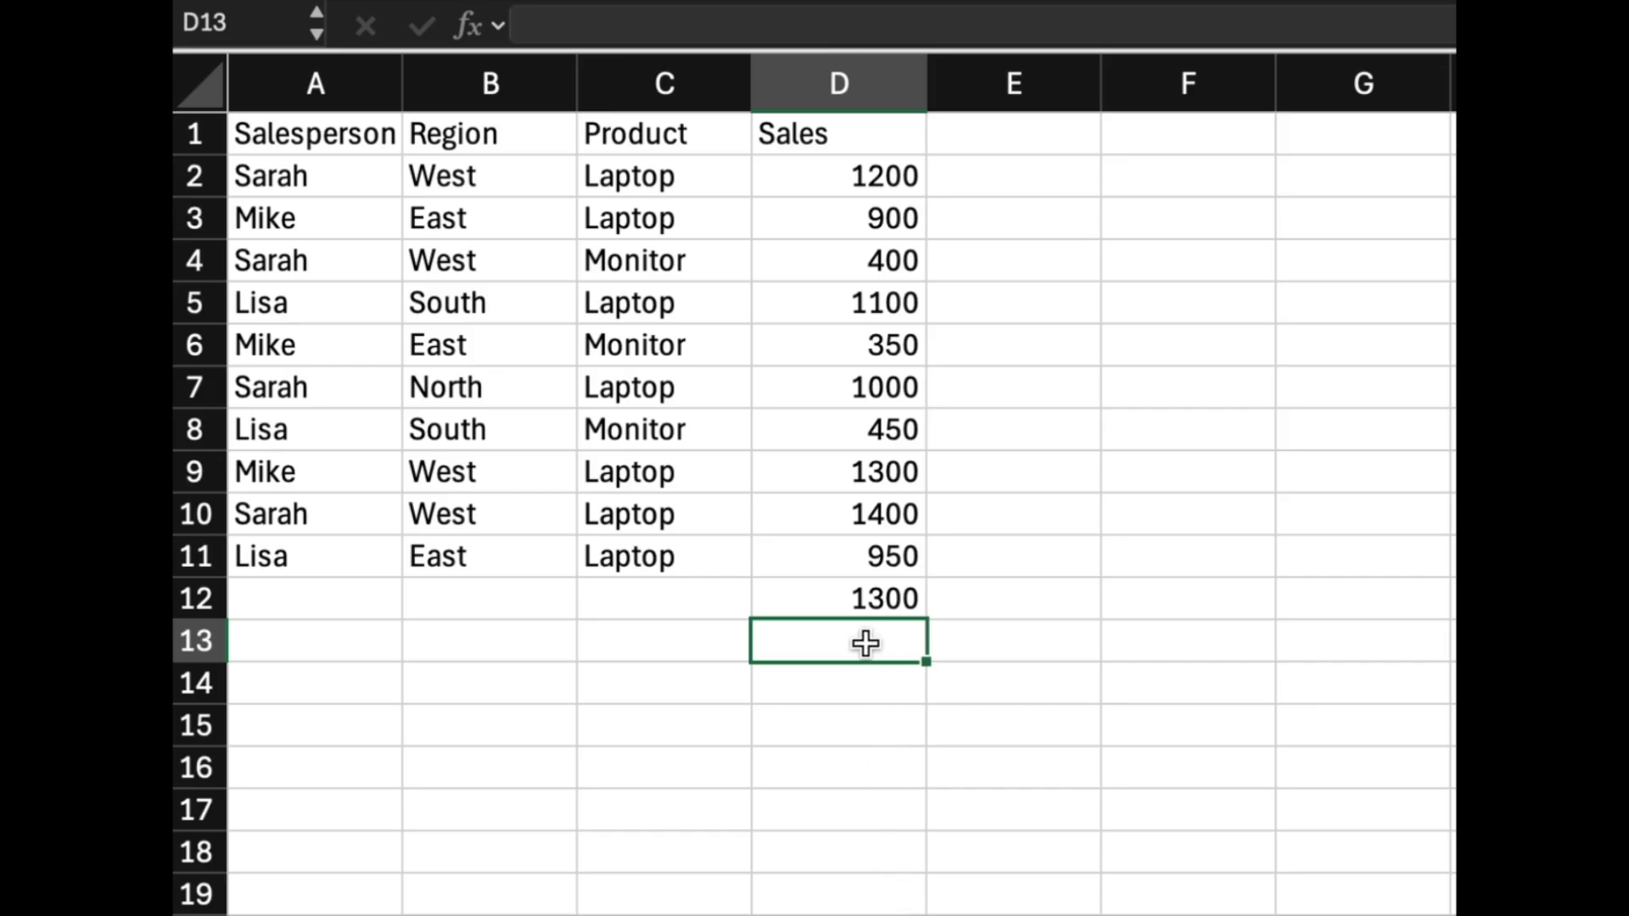
In D13, start an AVERAGEIFS formula averaging D2:D11 where A2:A11 matches the salesperson named in A2.
click(865, 600)
key(Down)
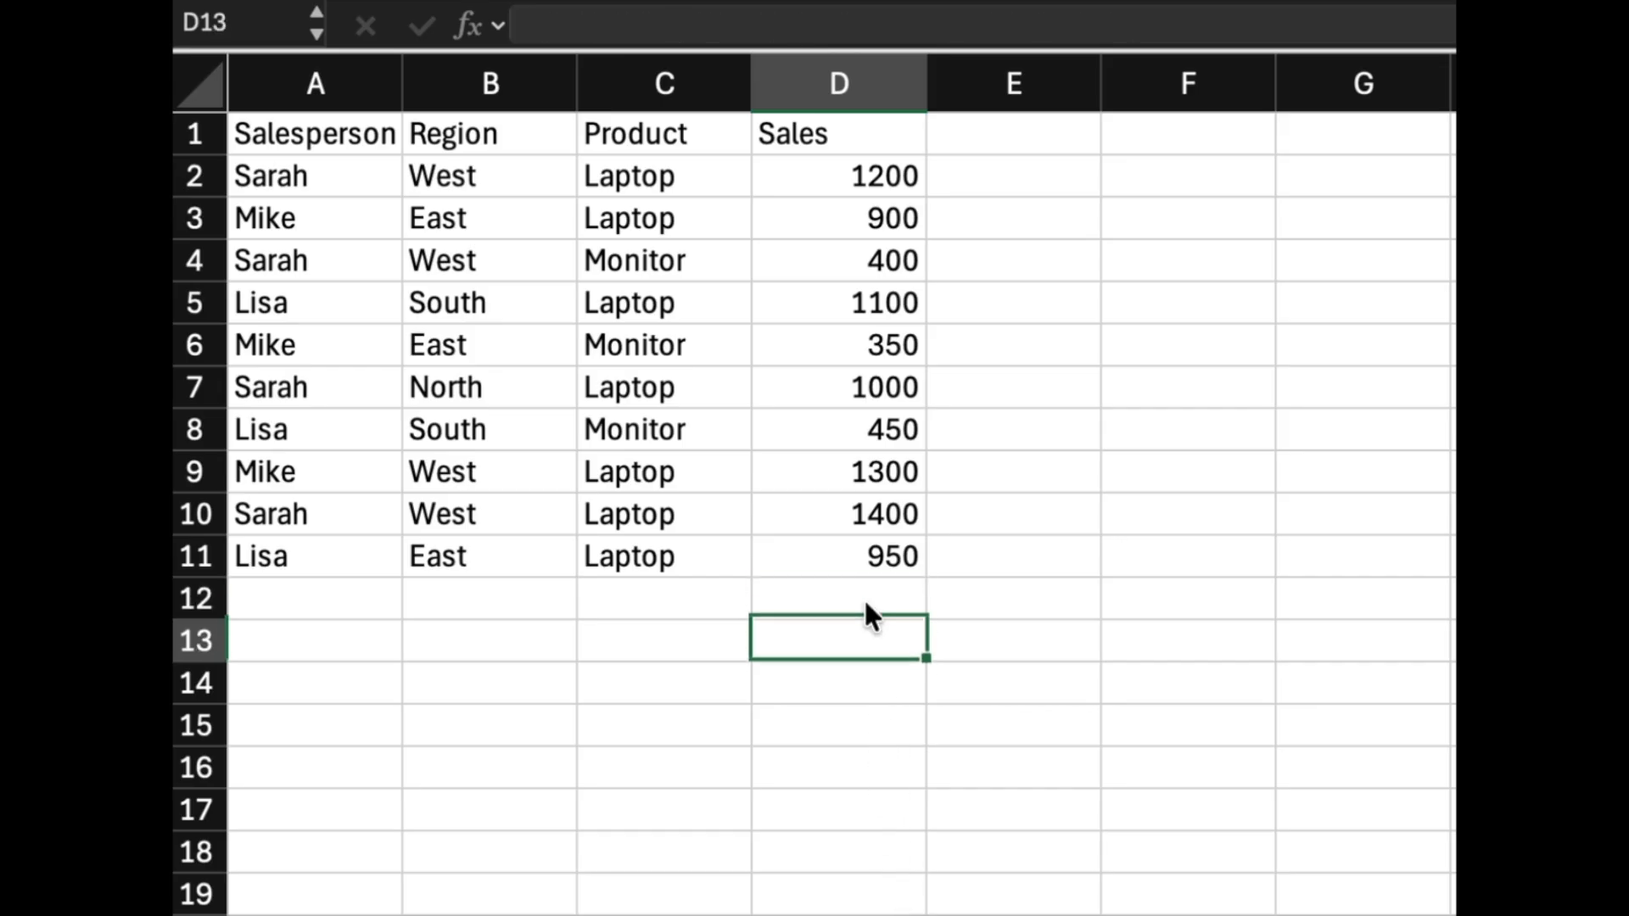
text(=averagef)
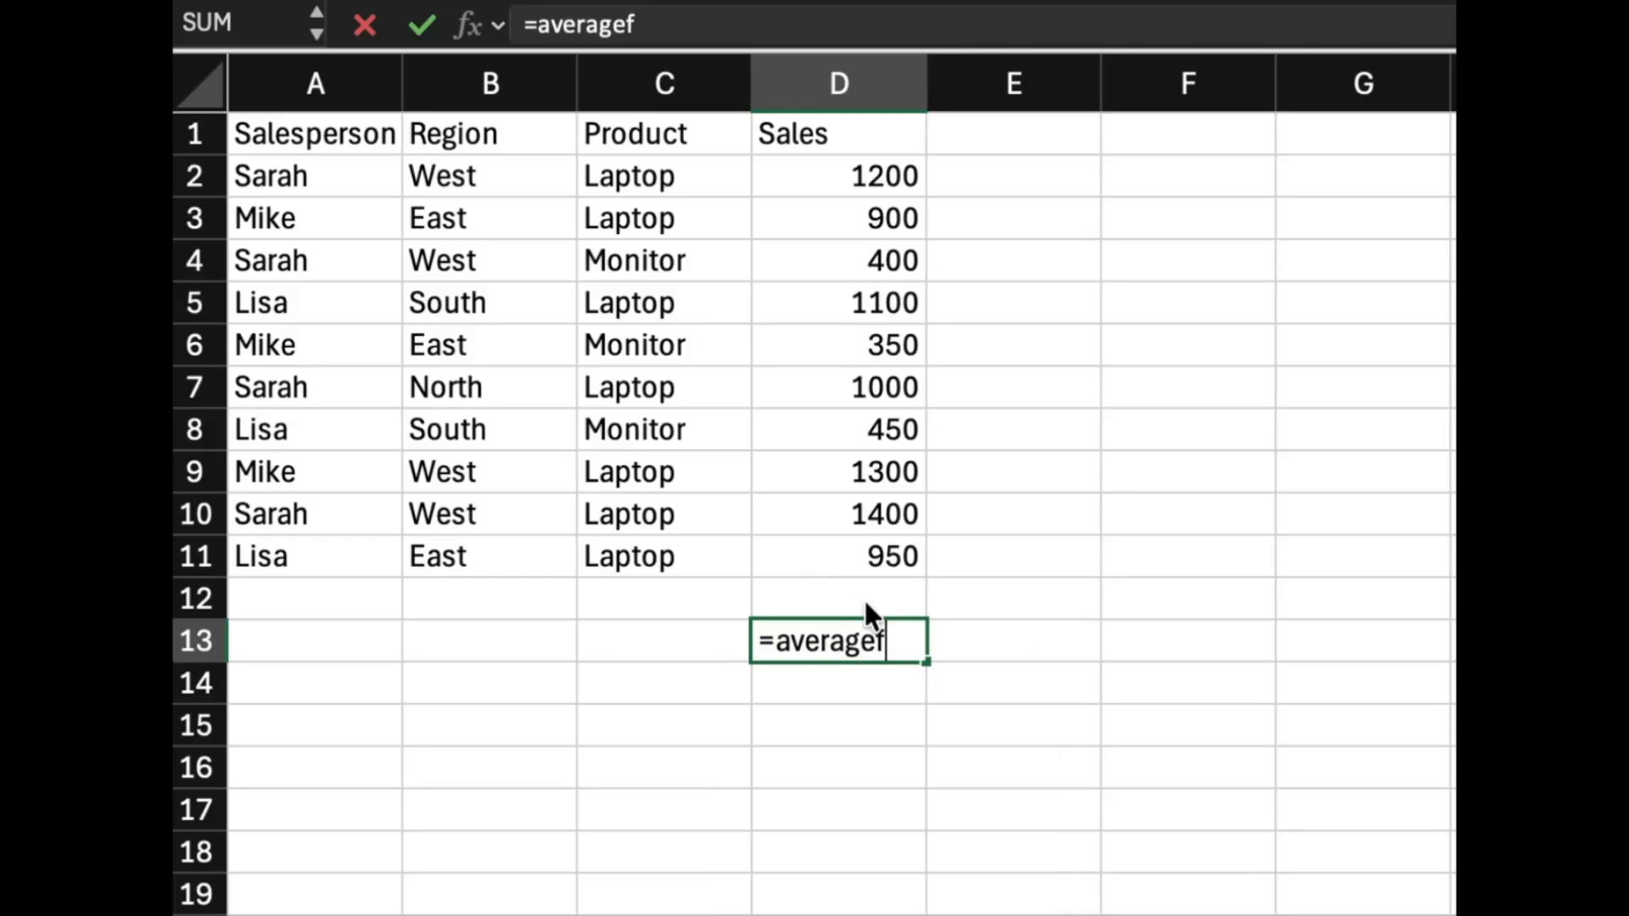
key(BackSpace)
text(ifs)
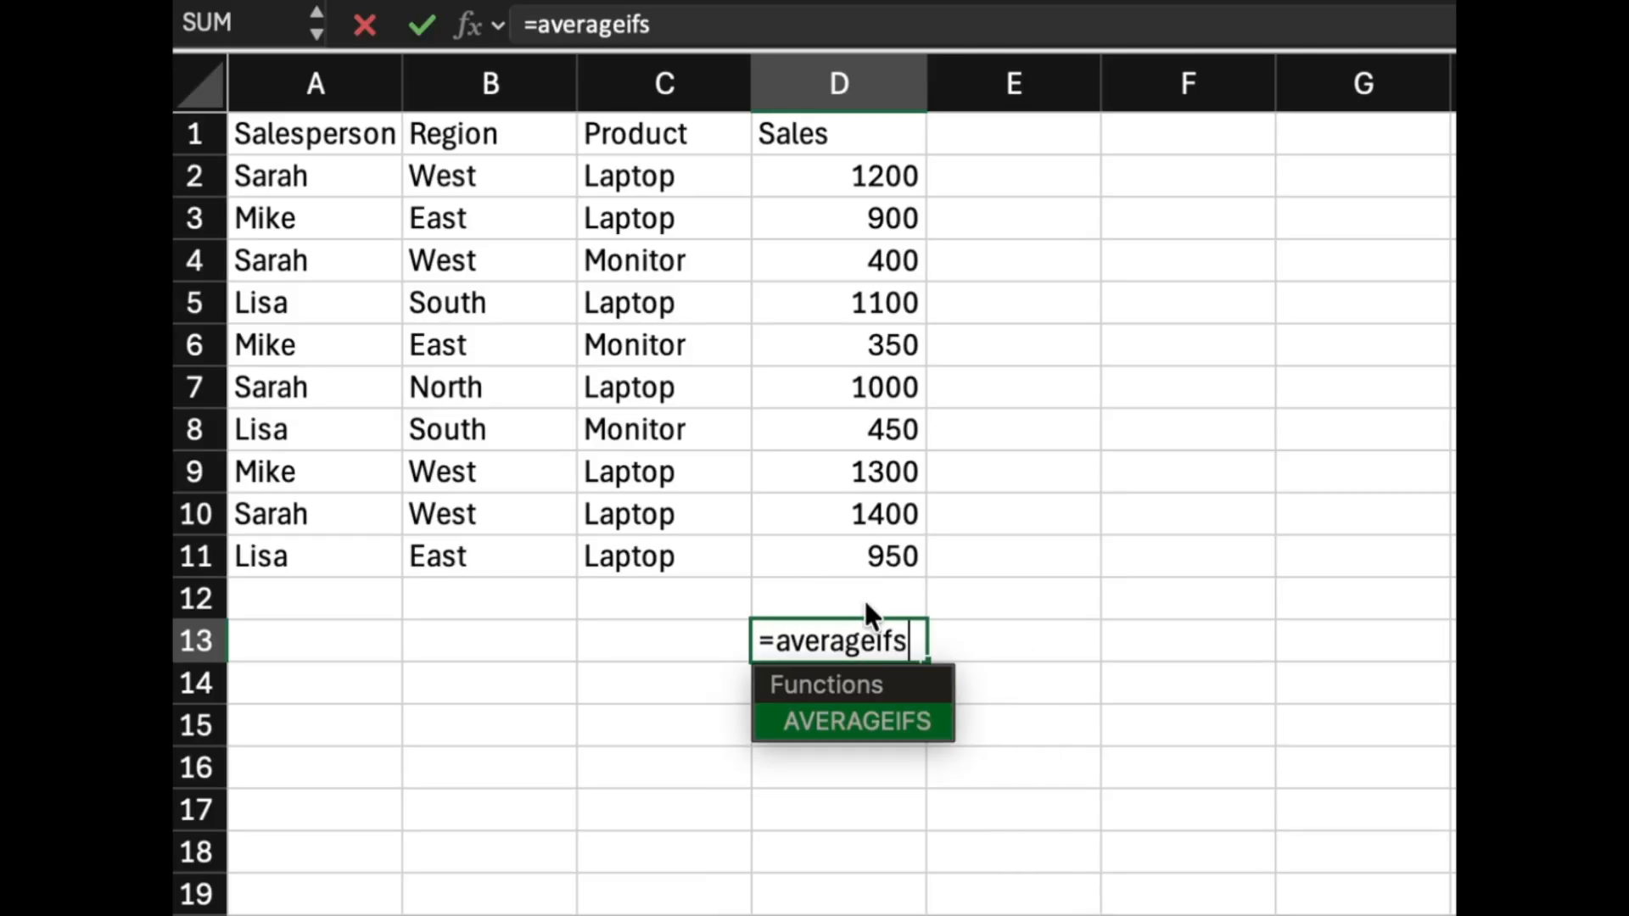
text((d2:d11)
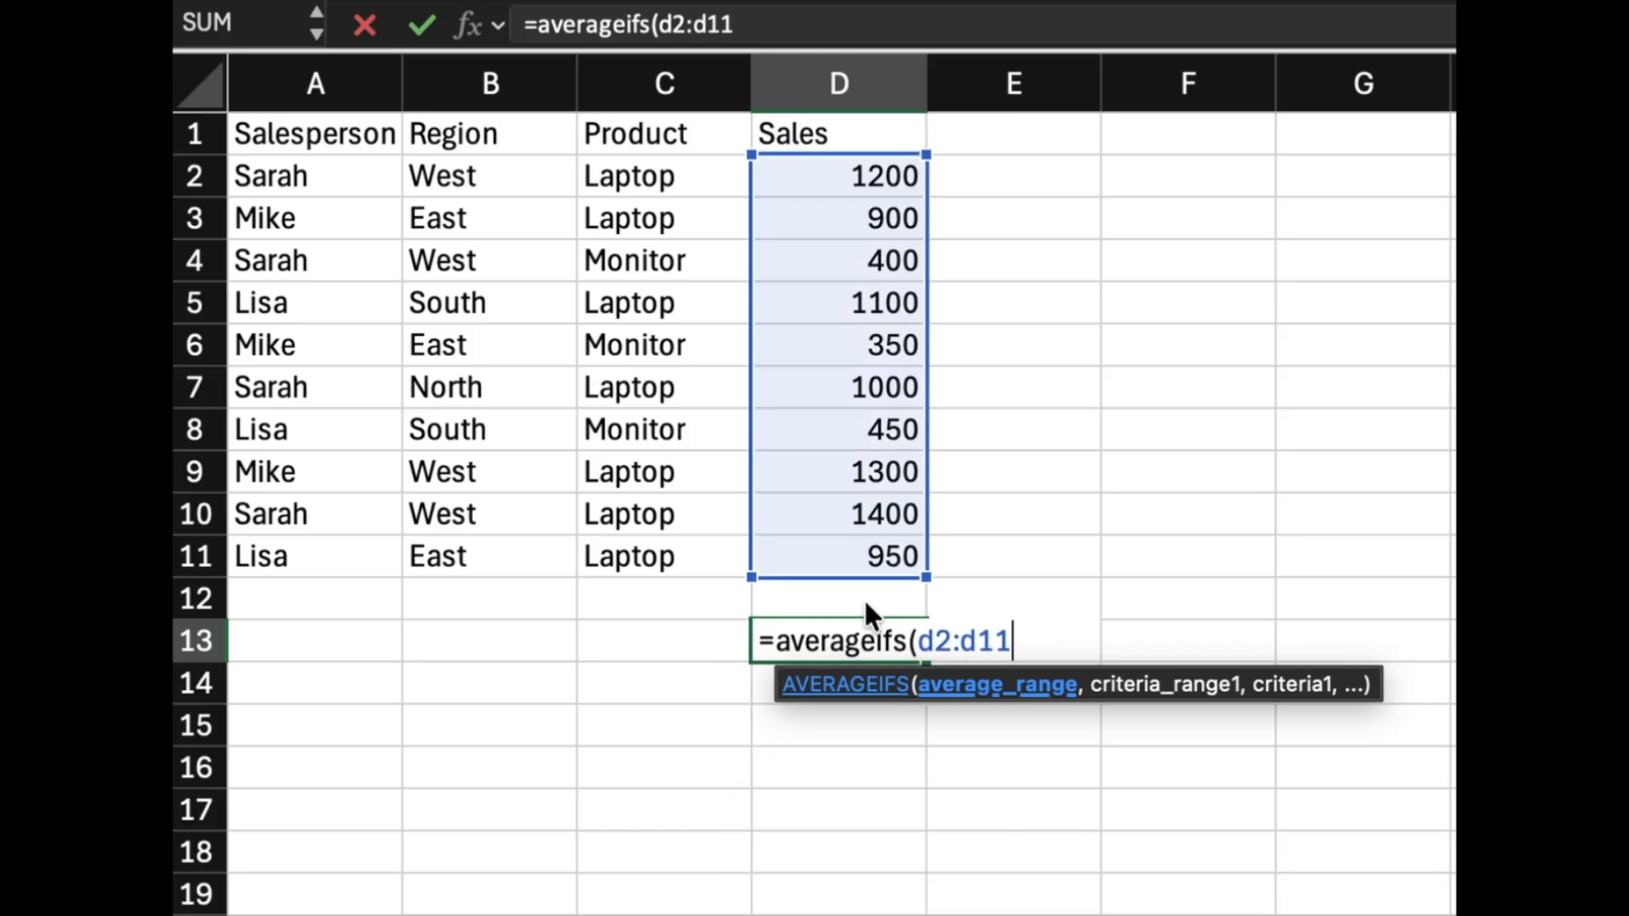
text(,)
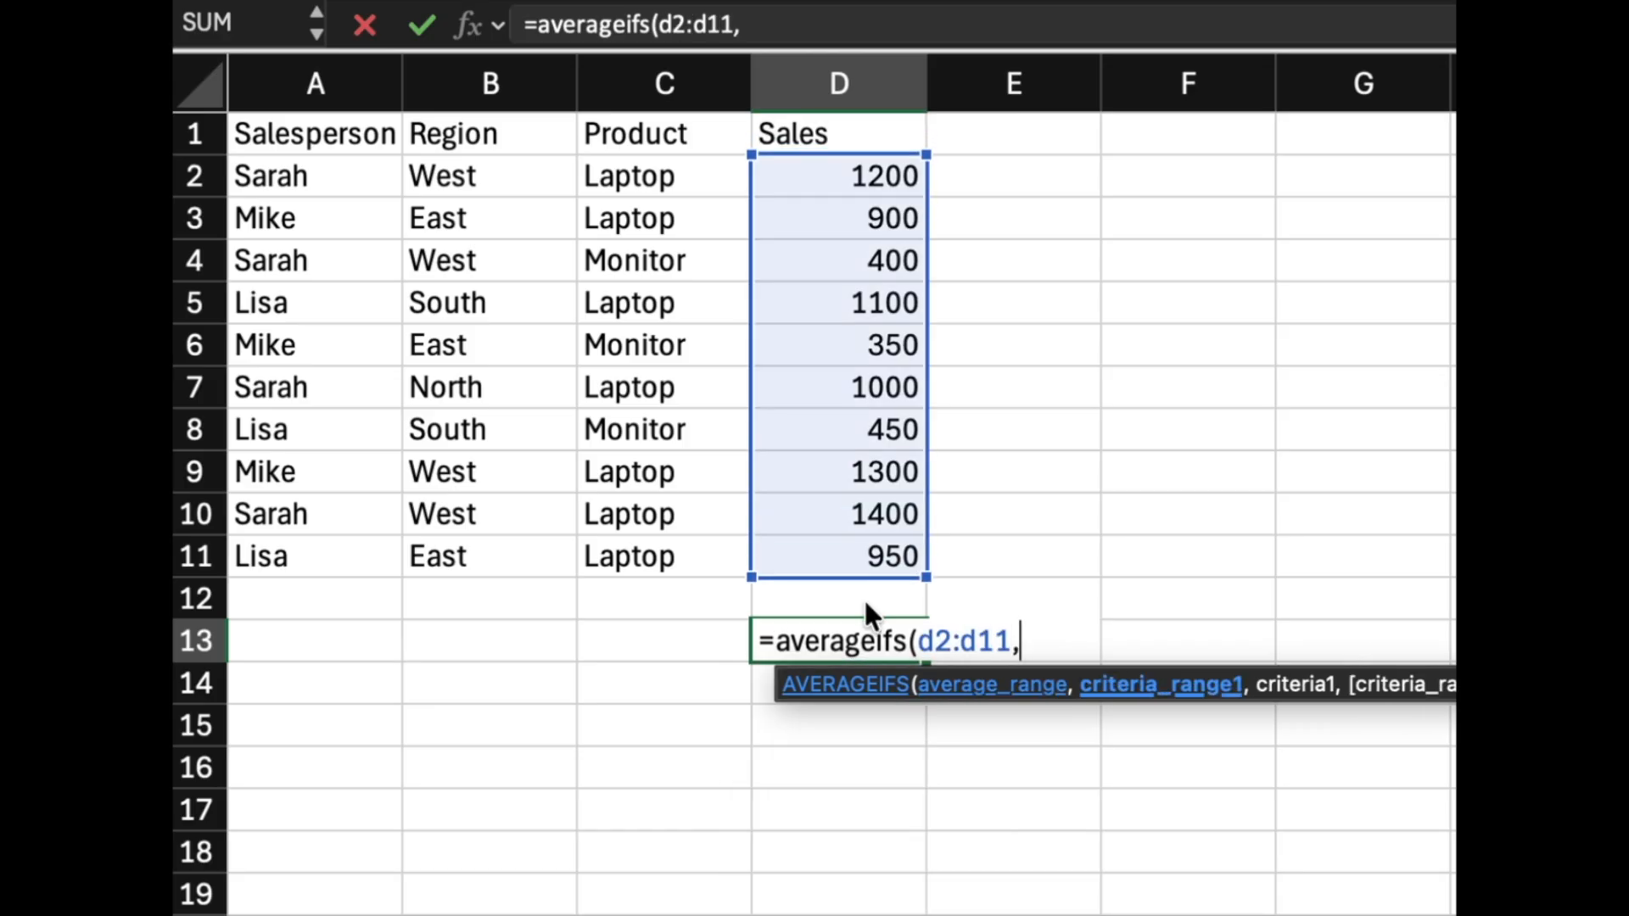
text(a2:a)
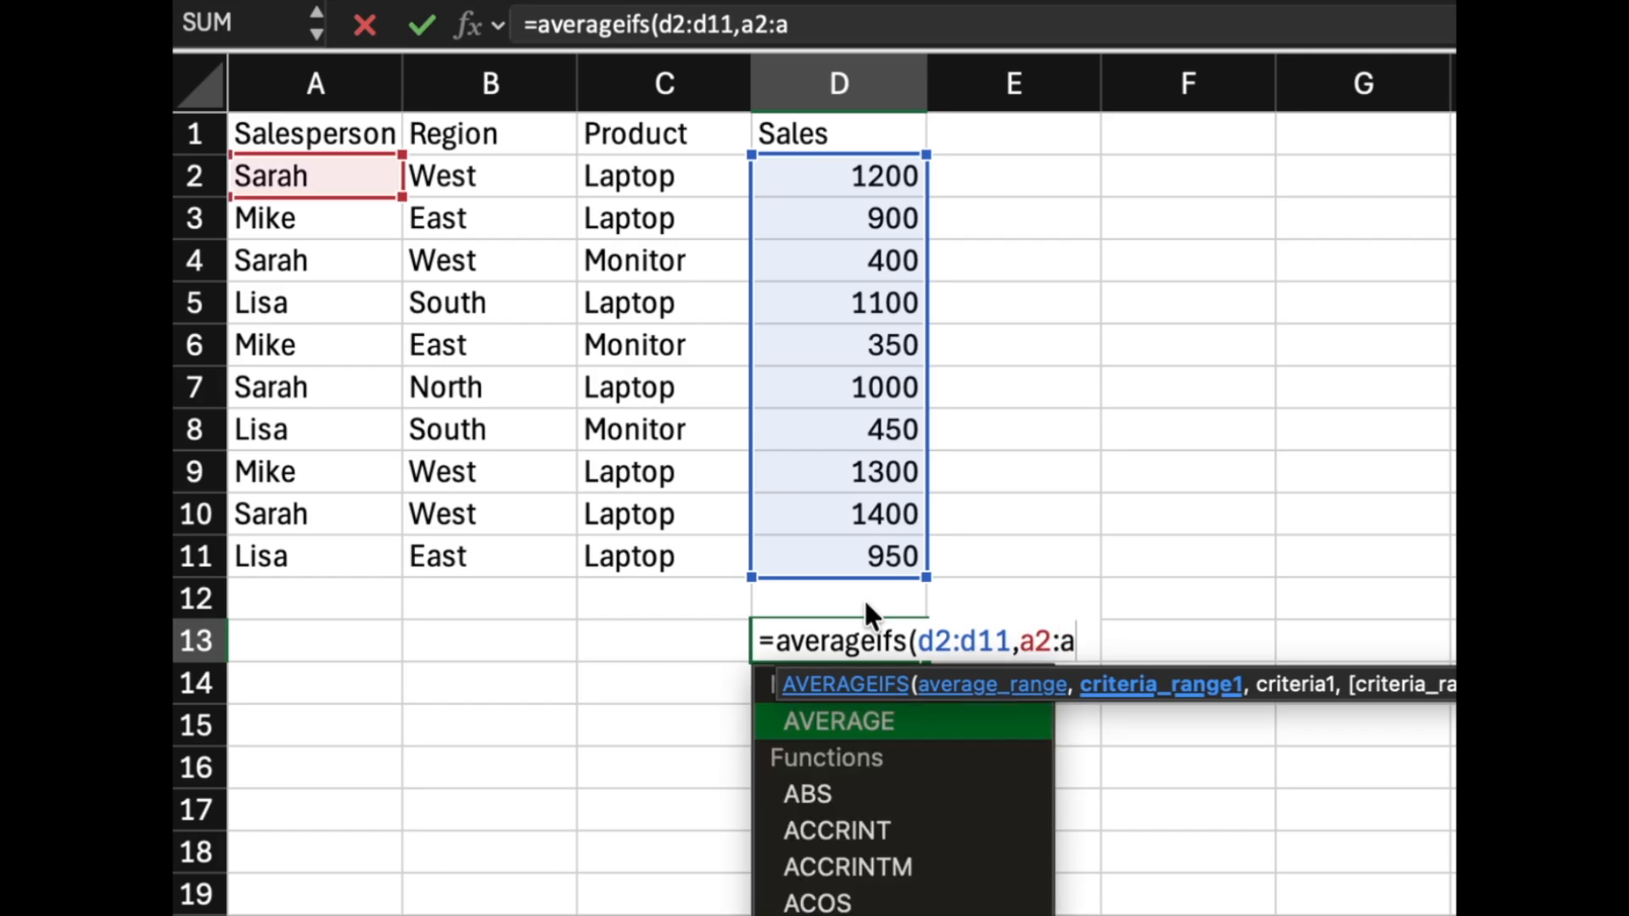
text(11)
text(,)
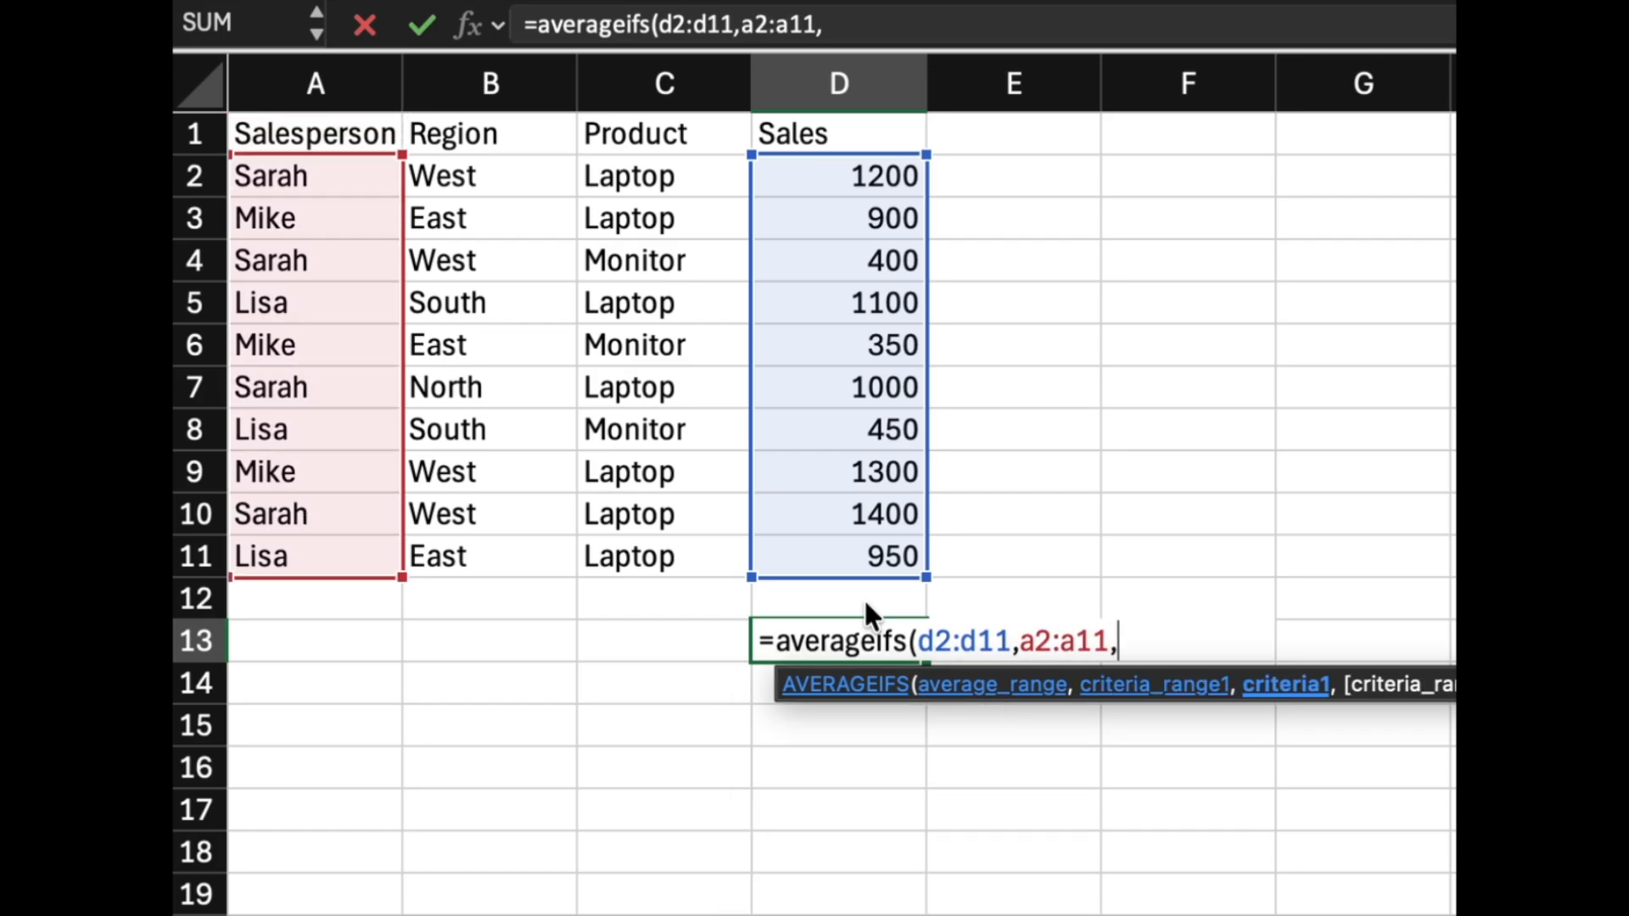
text("Sa)
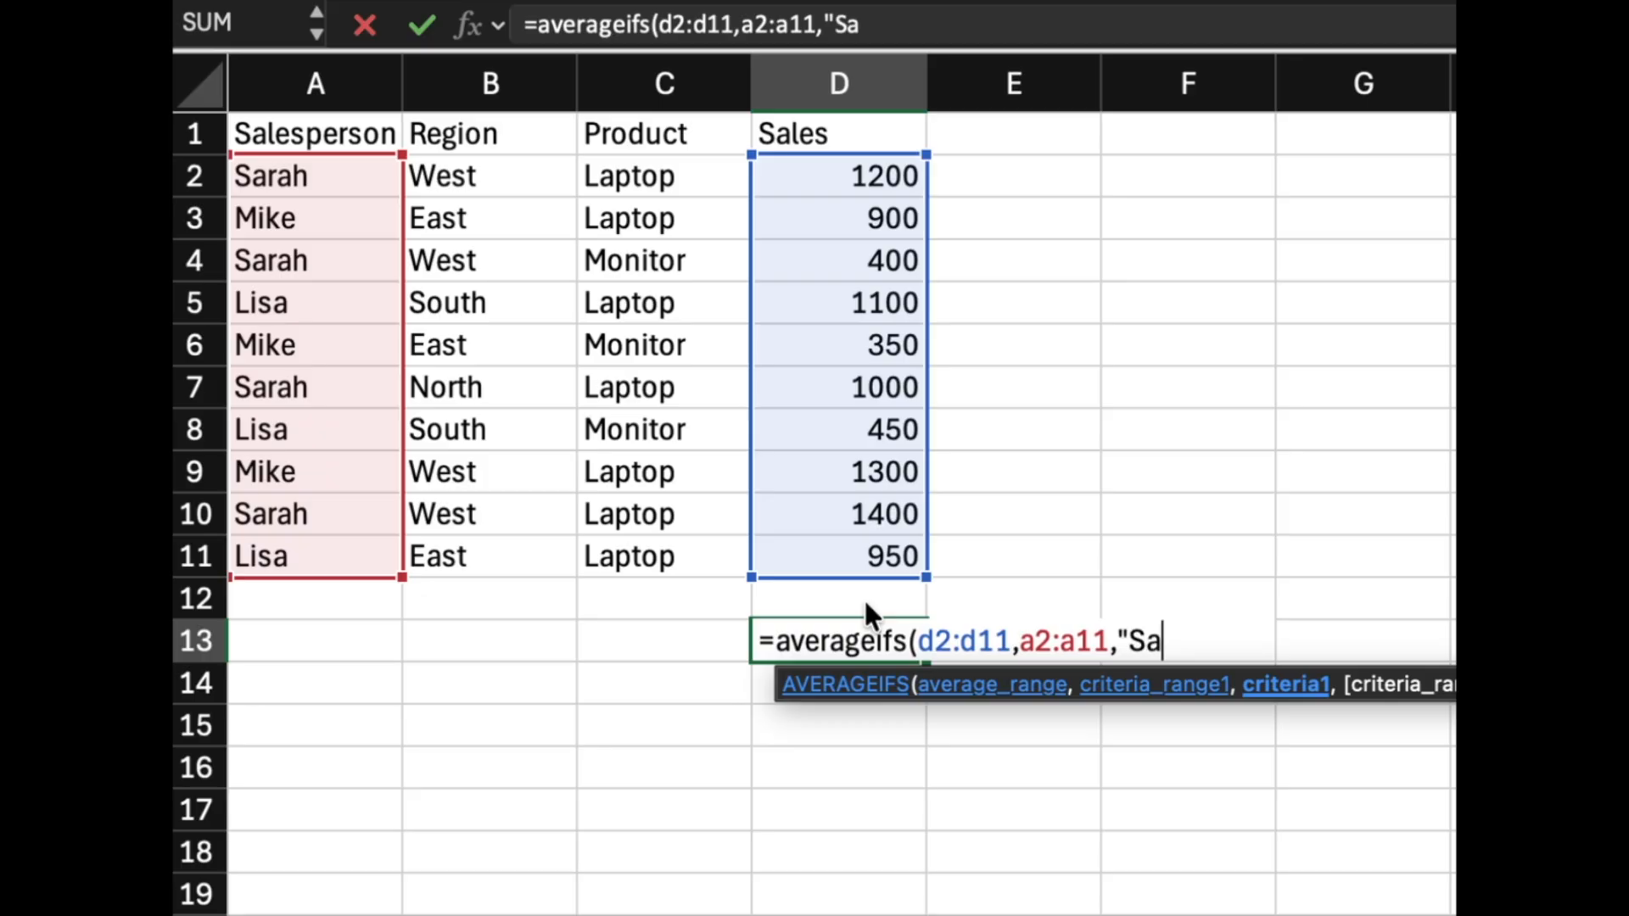
text(rah",)
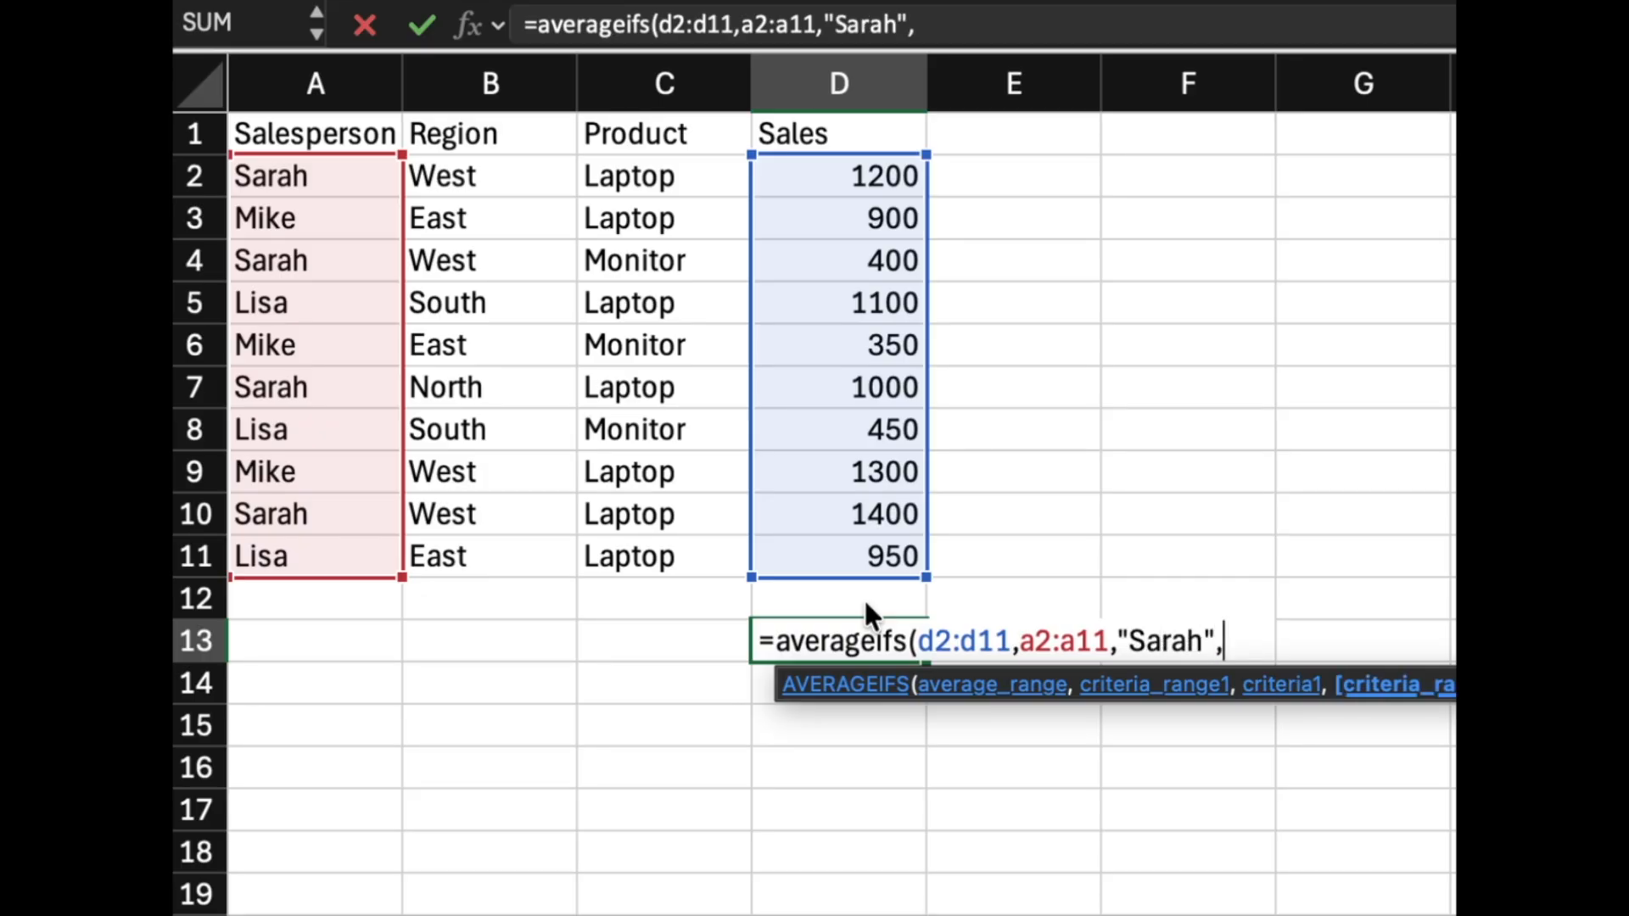
text(b2")
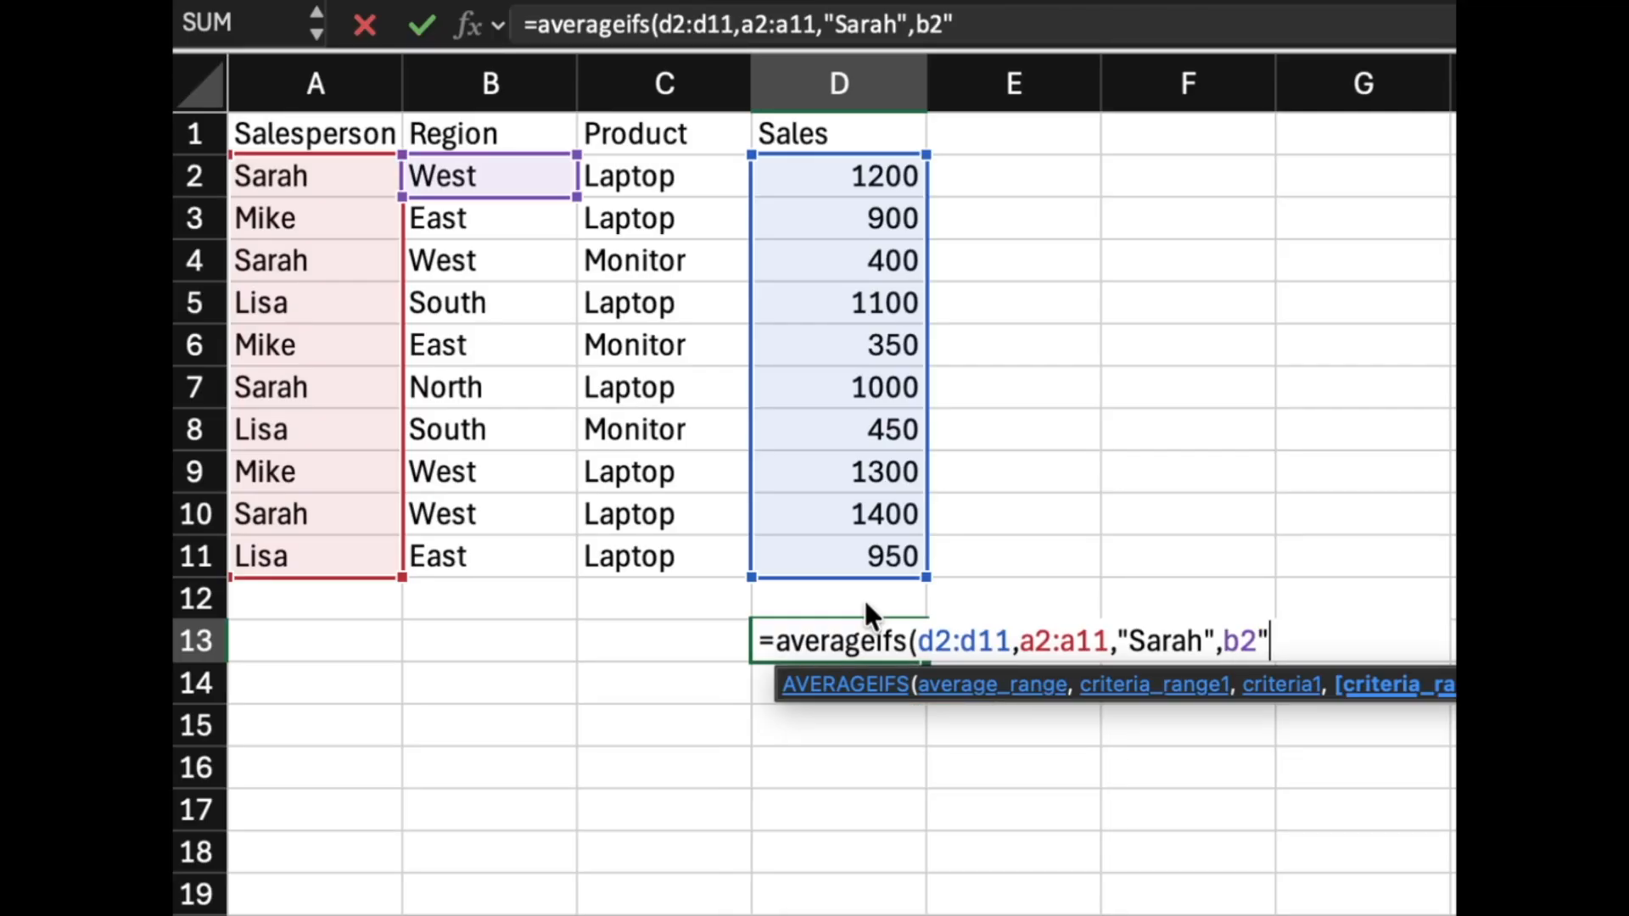
Add the criterion B2:B11 equals "West", close the formula and enter it.
key(BackSpace)
text(:b11)
text(,")
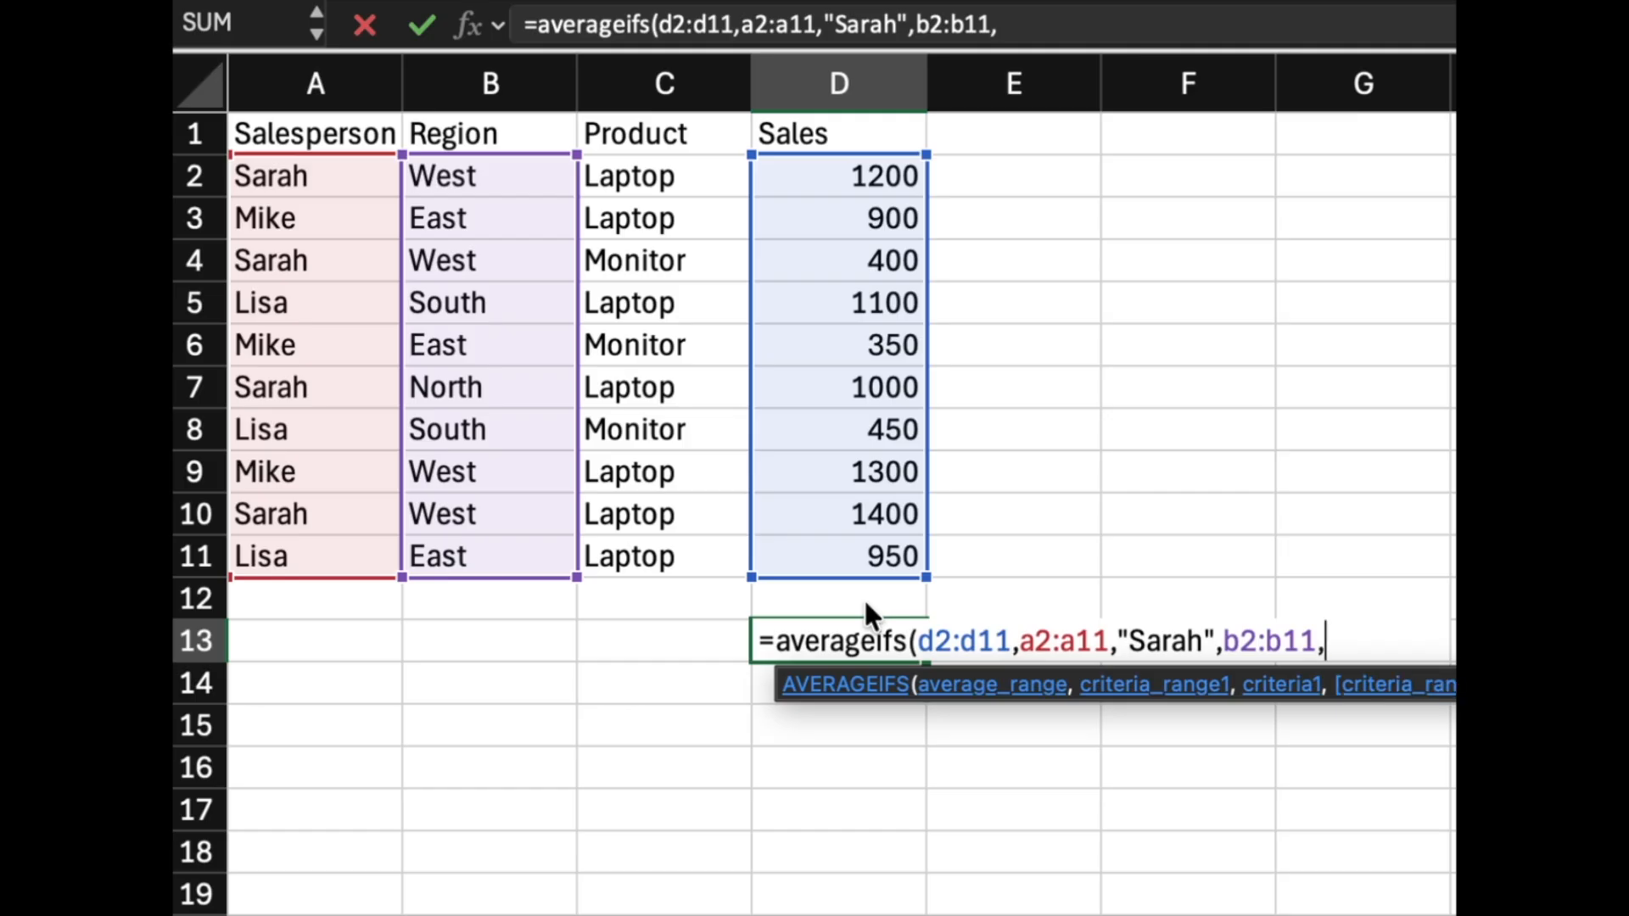
text(West)
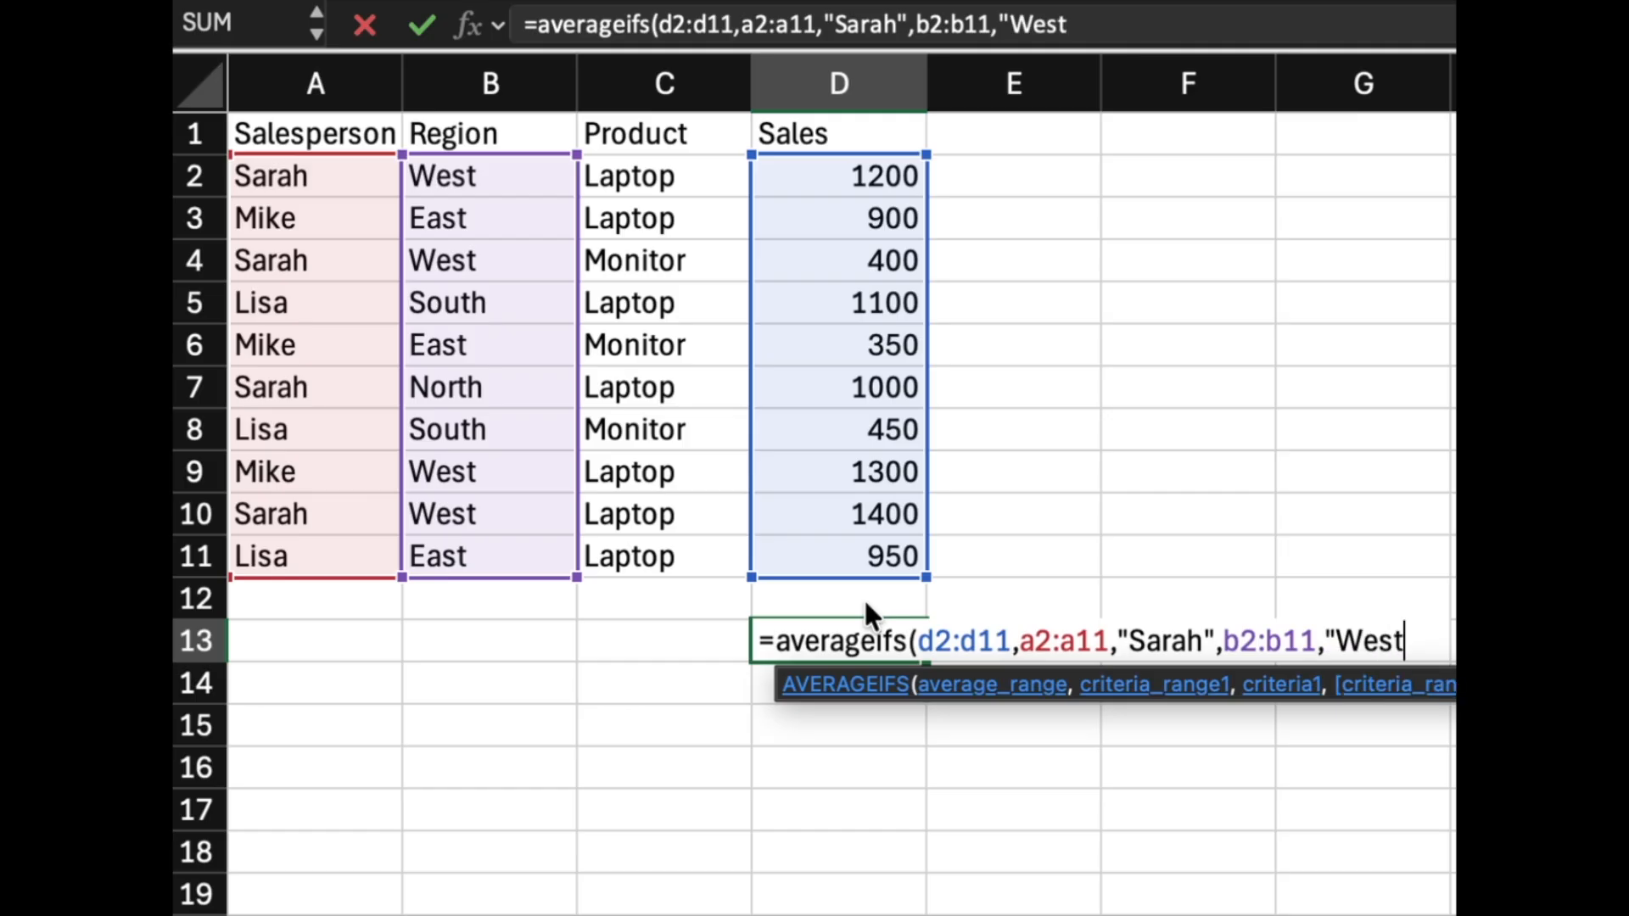
text("))
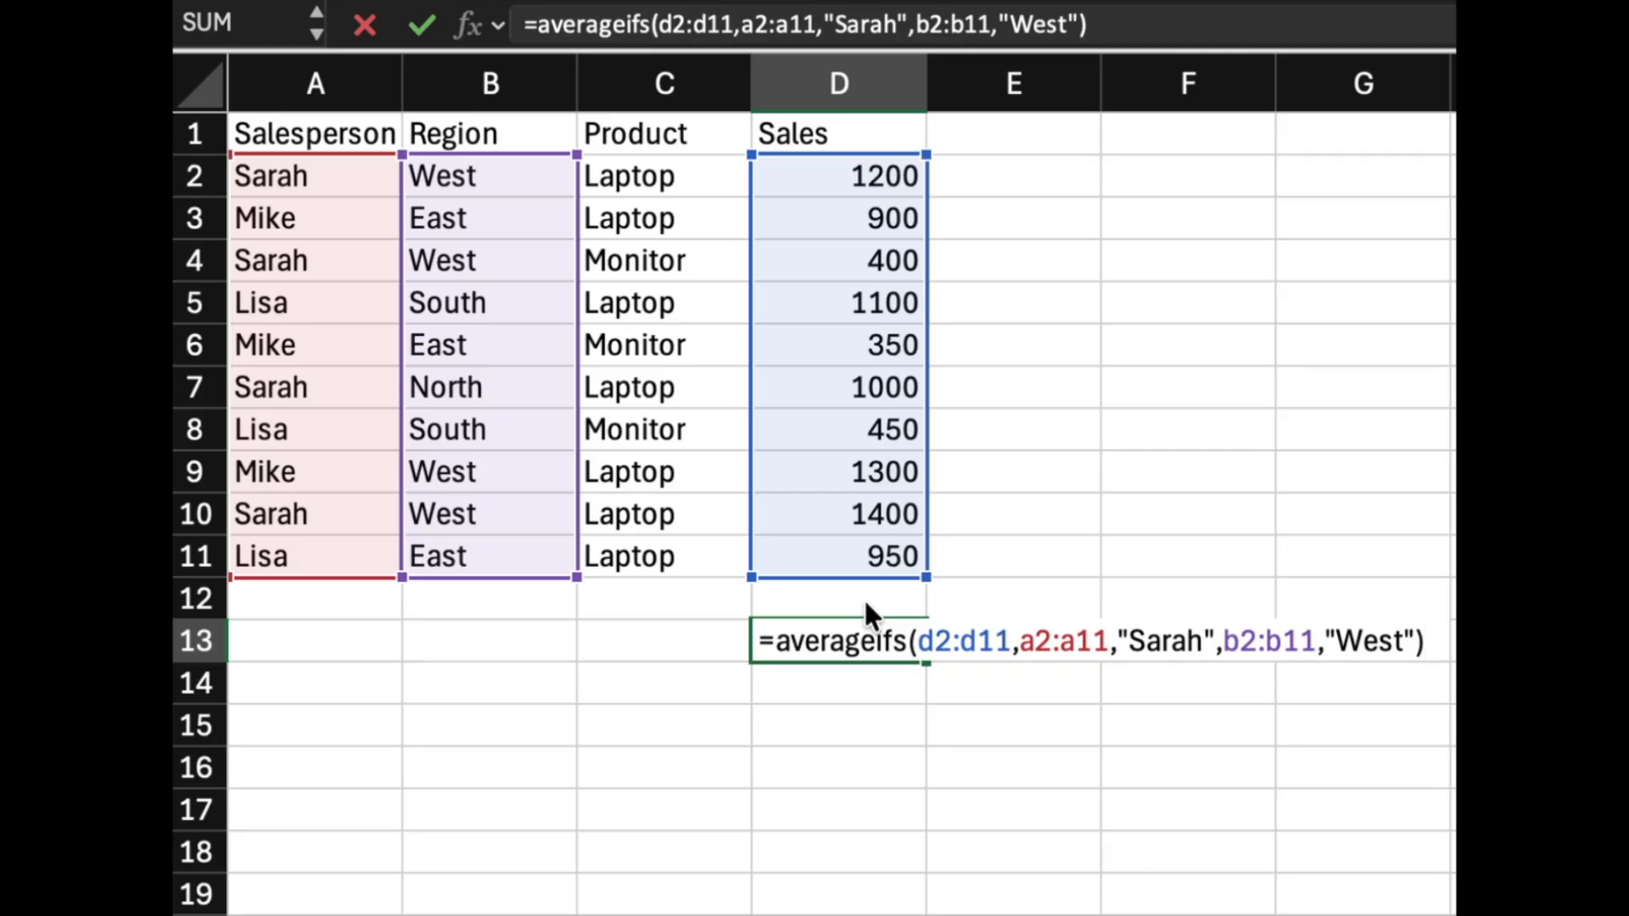
key(Return)
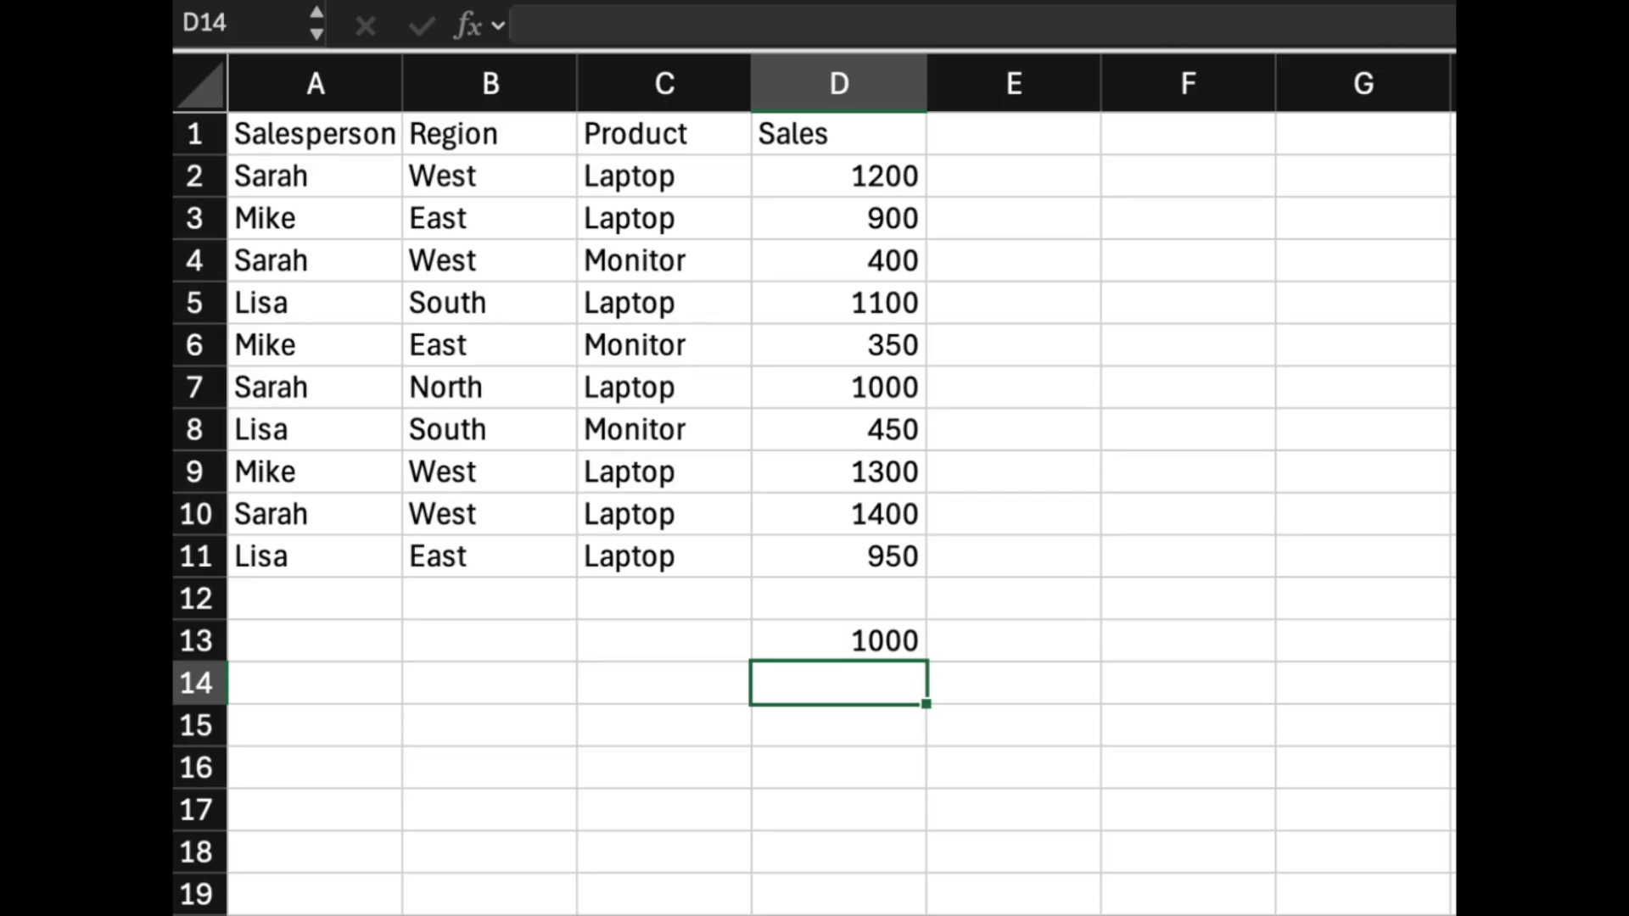
Enter "West" in B13 and "Laptop" in C13, then clear the formula from D13.
click(498, 644)
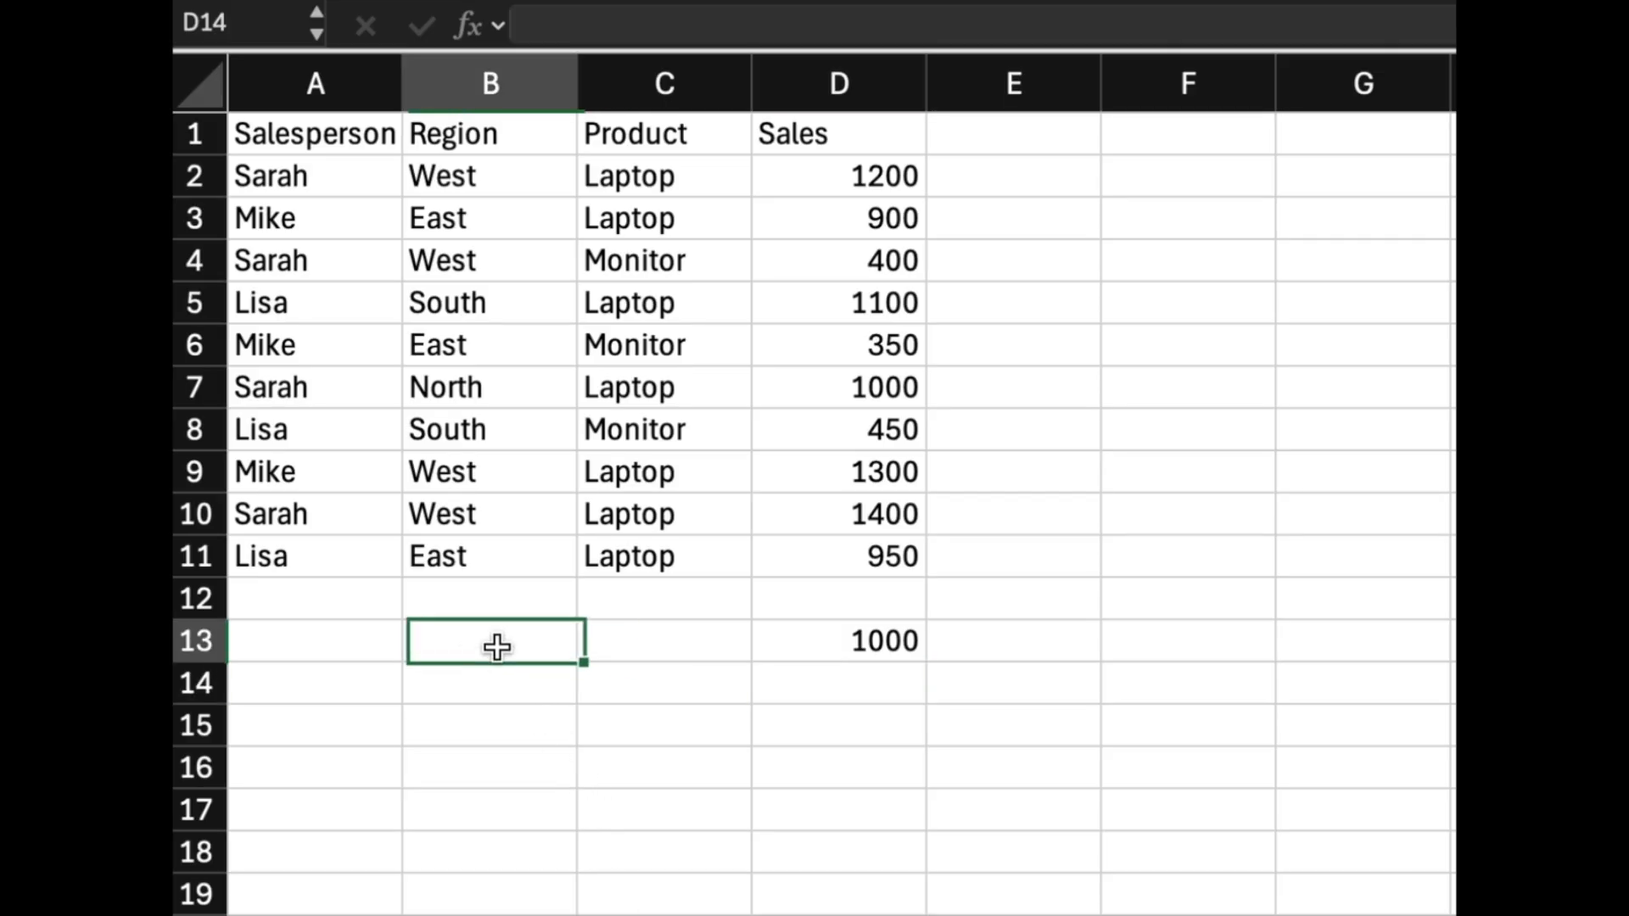
text(West)
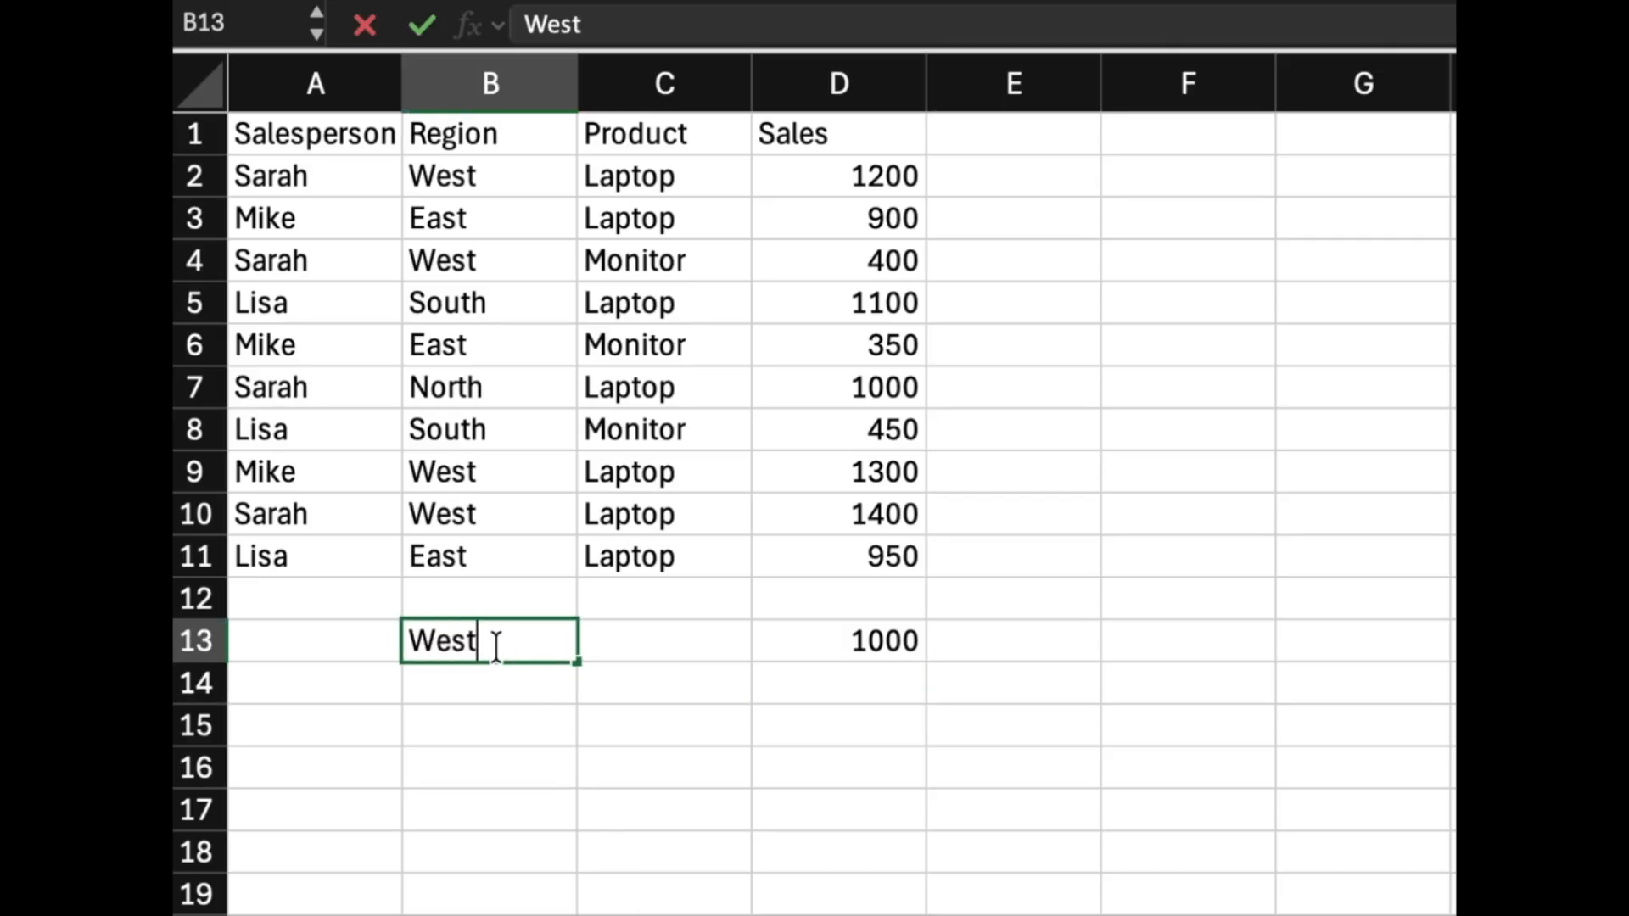
key(Tab)
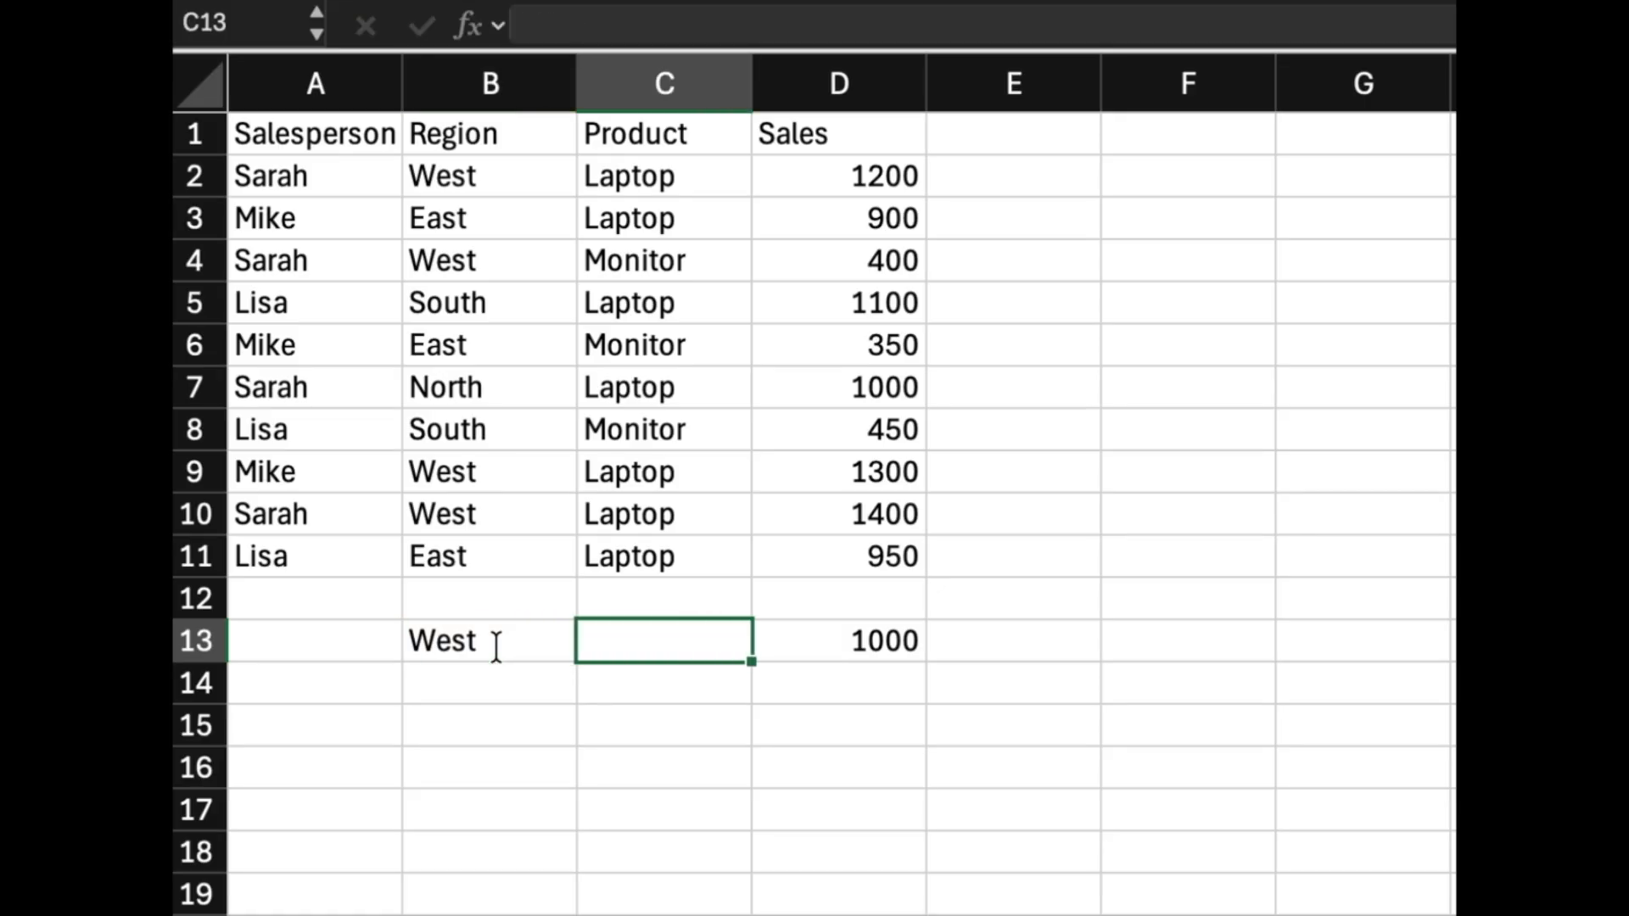
text(Laptop)
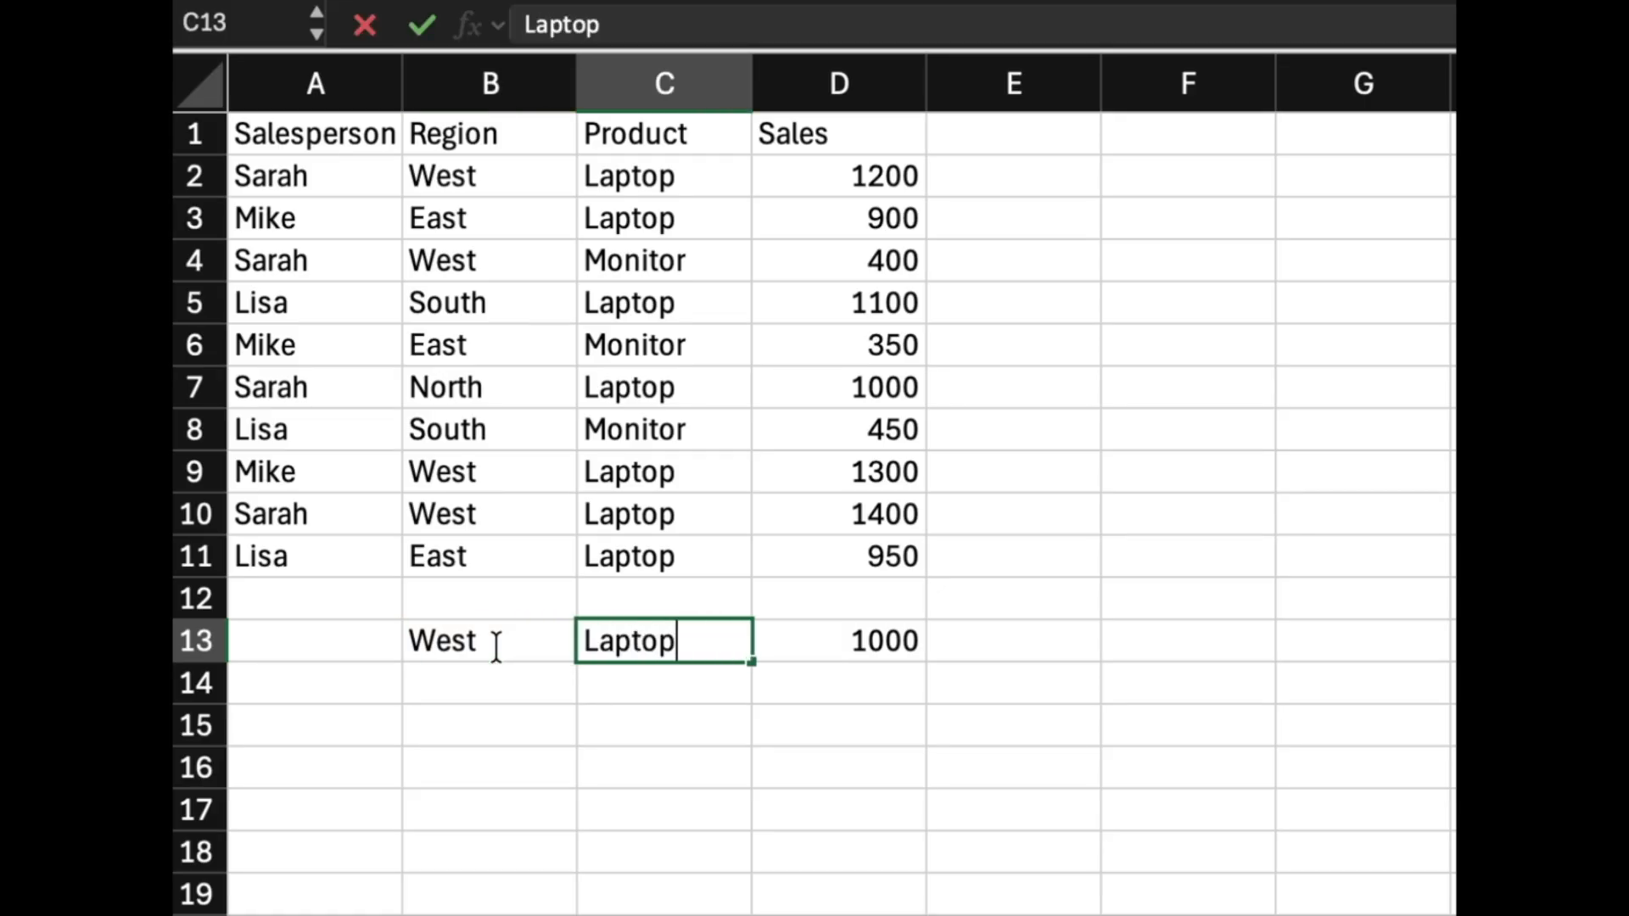
key(Tab)
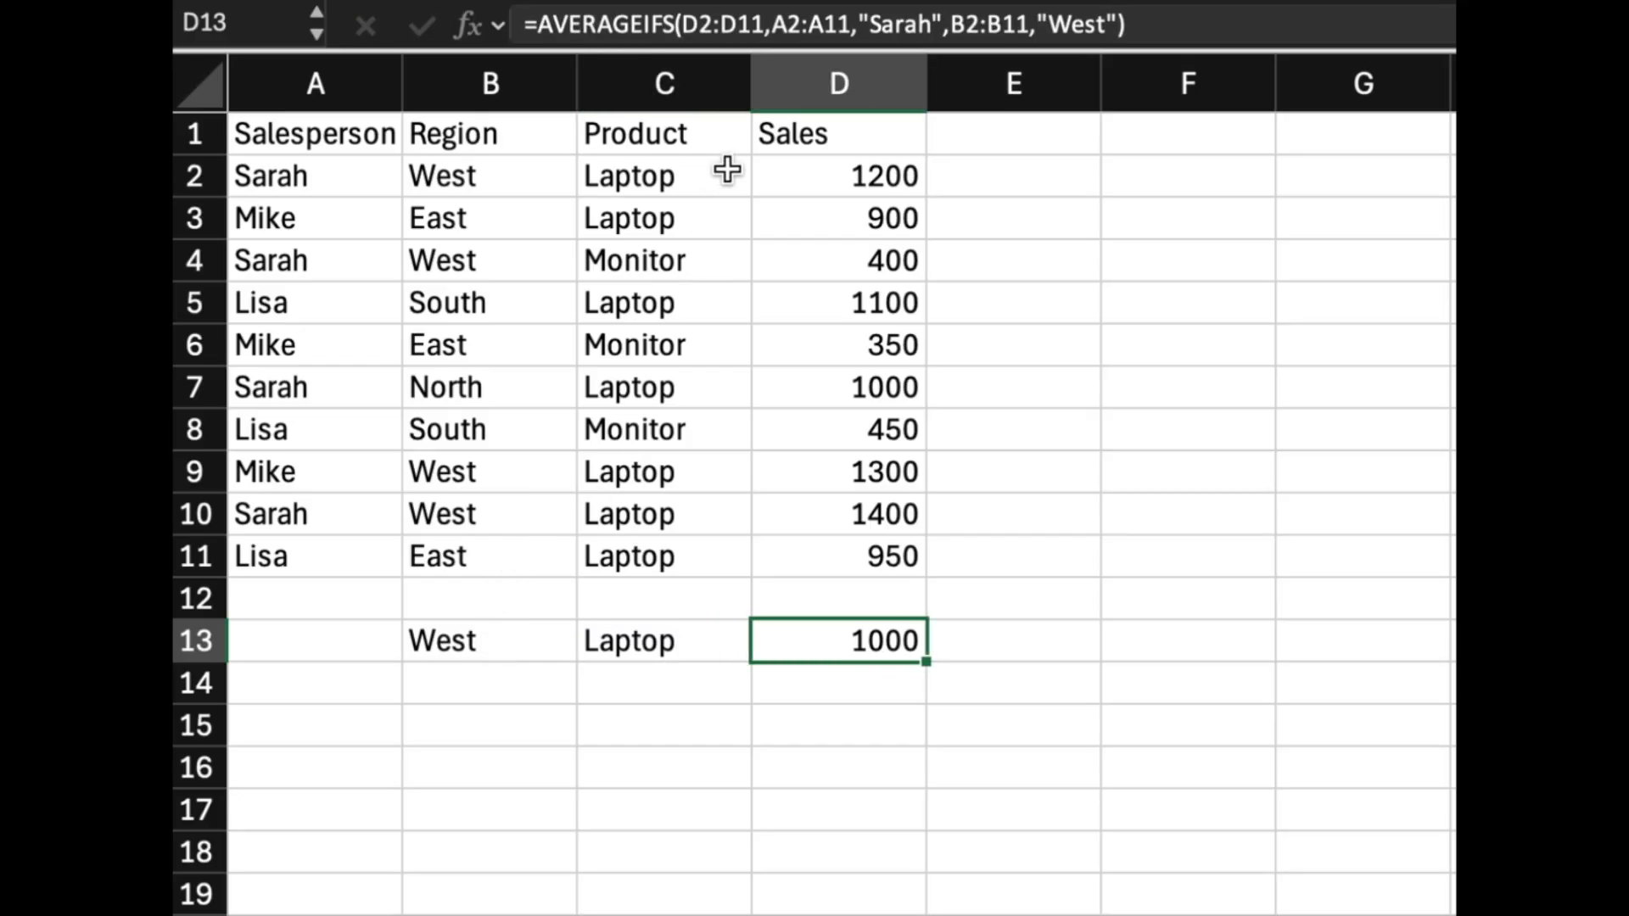
key(Delete)
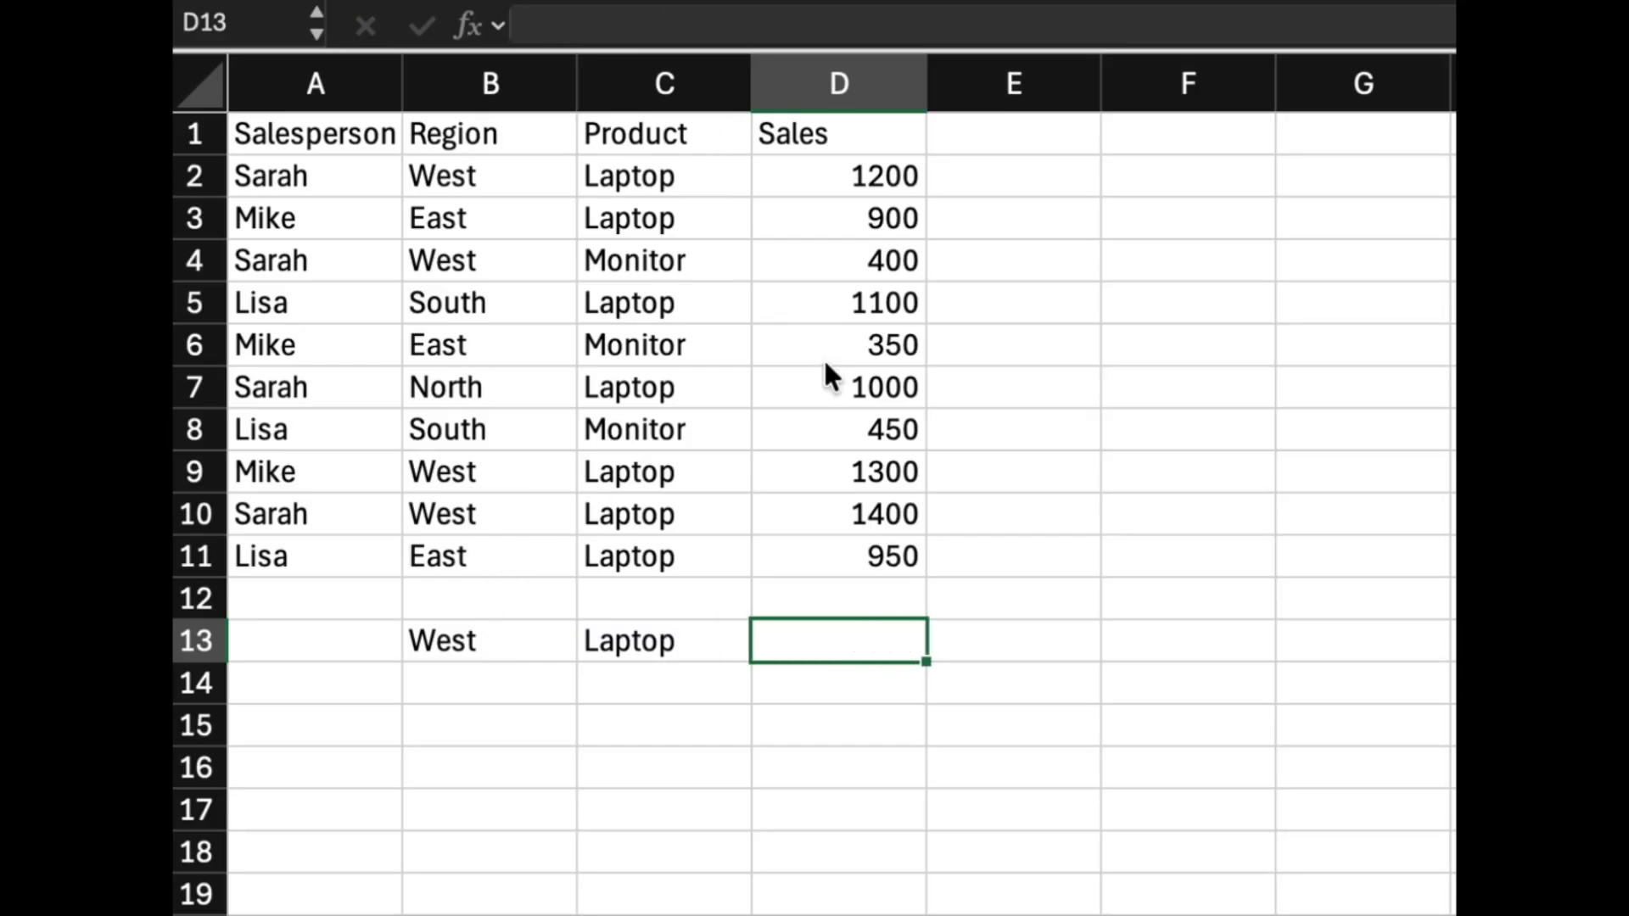
In D13, start an AVERAGEIFS formula averaging D2:D11 where C2:C11 matches the product in C13.
text(=av)
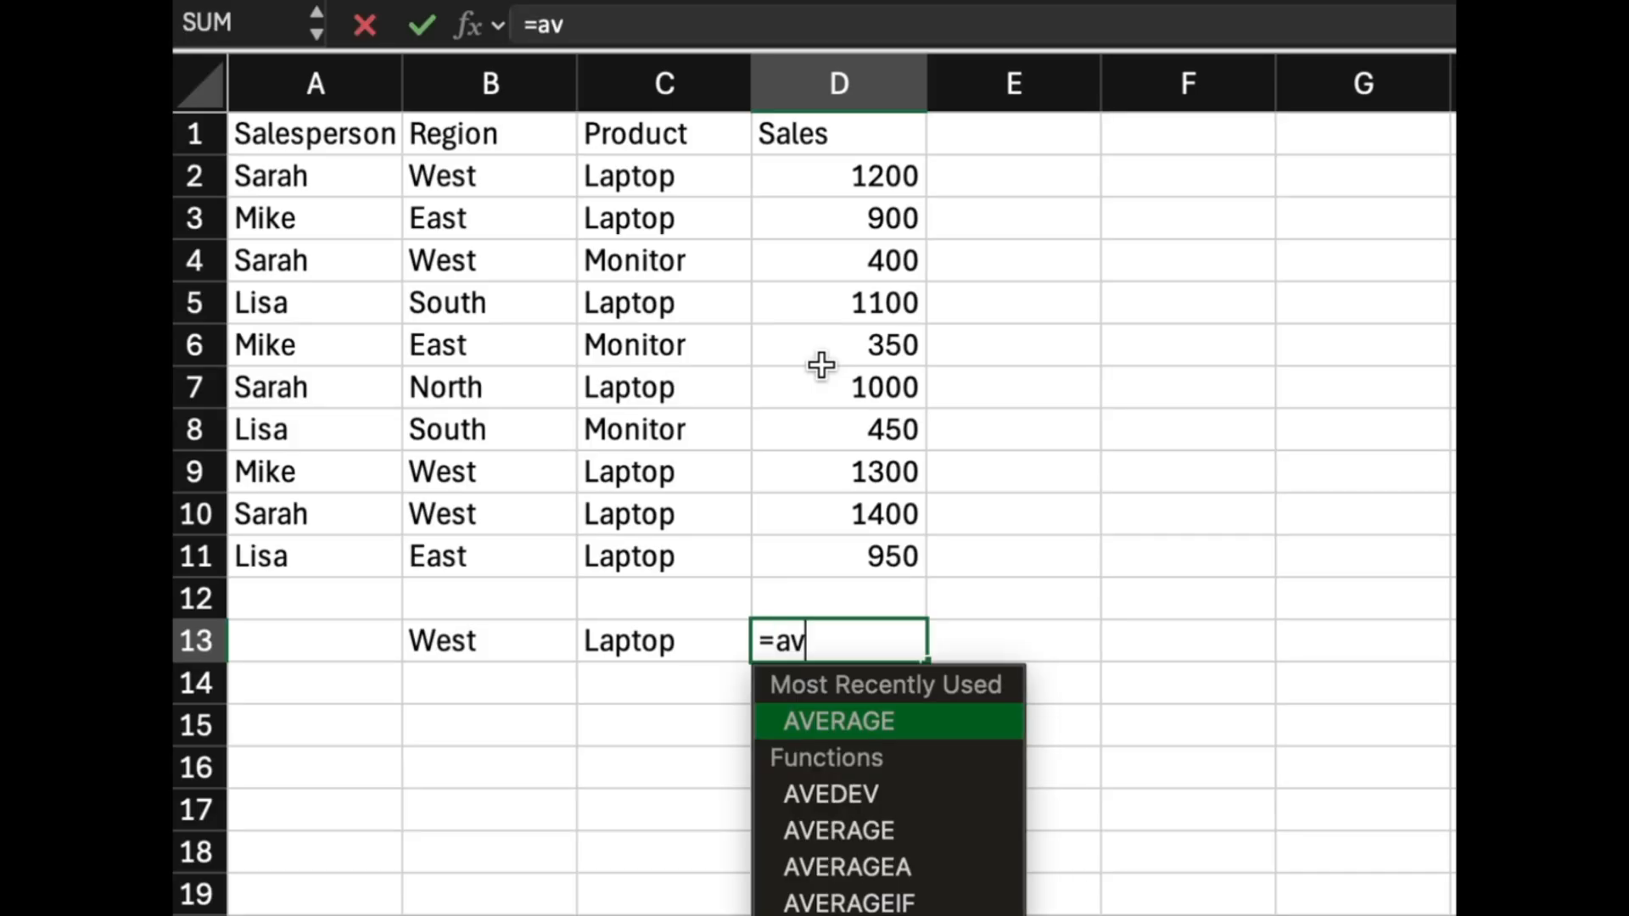
text(erageifs()
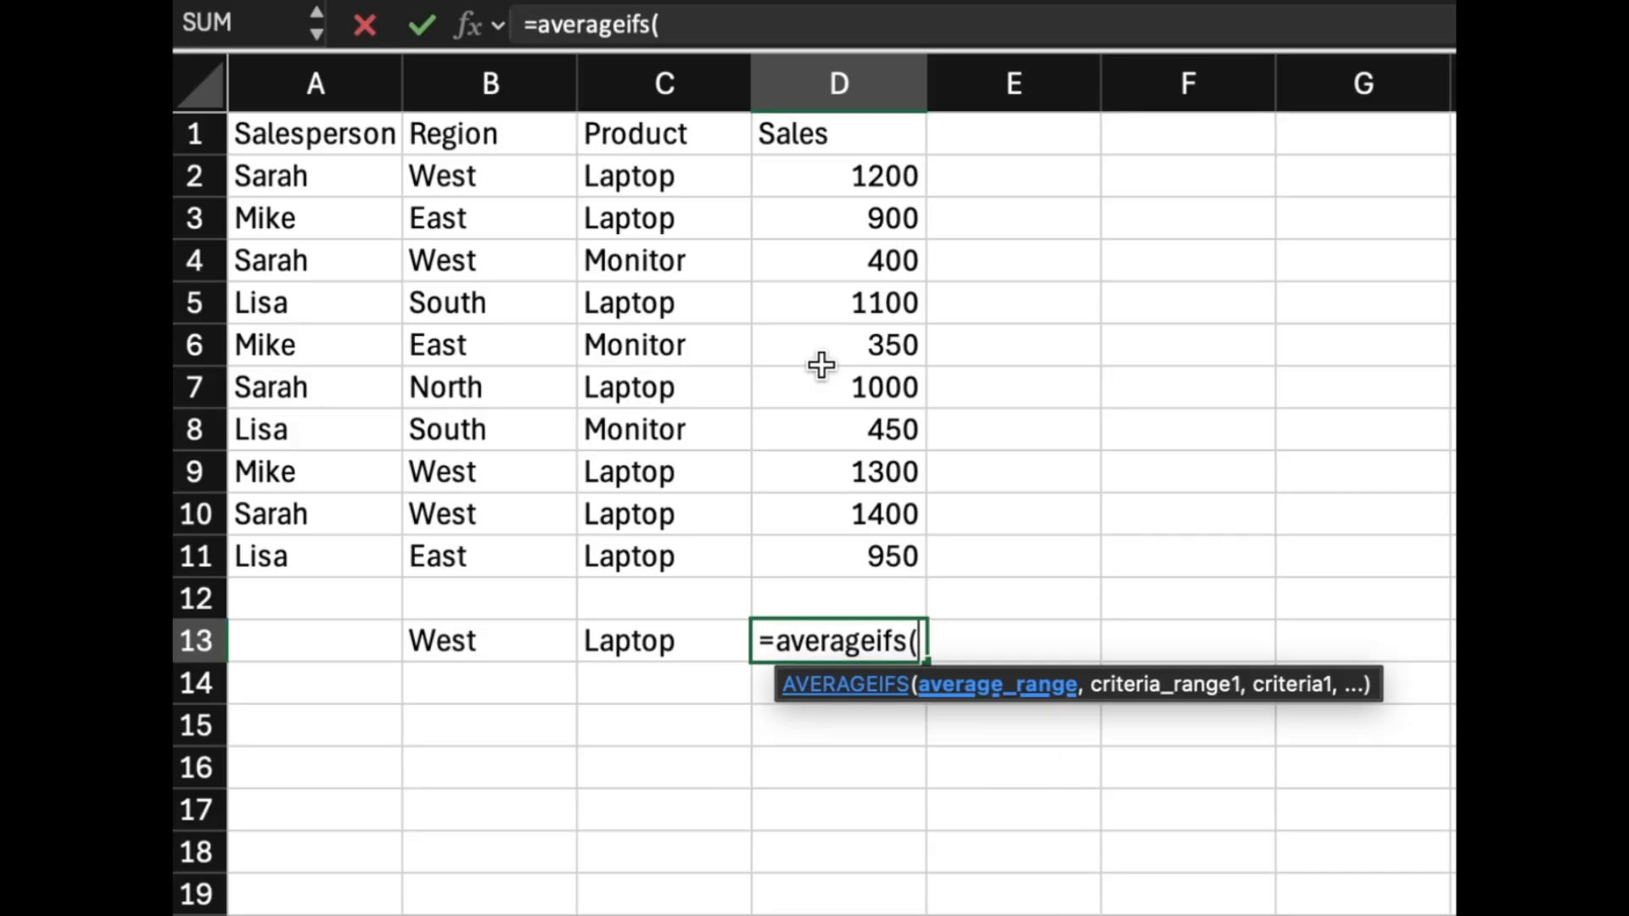
text(d2:d11)
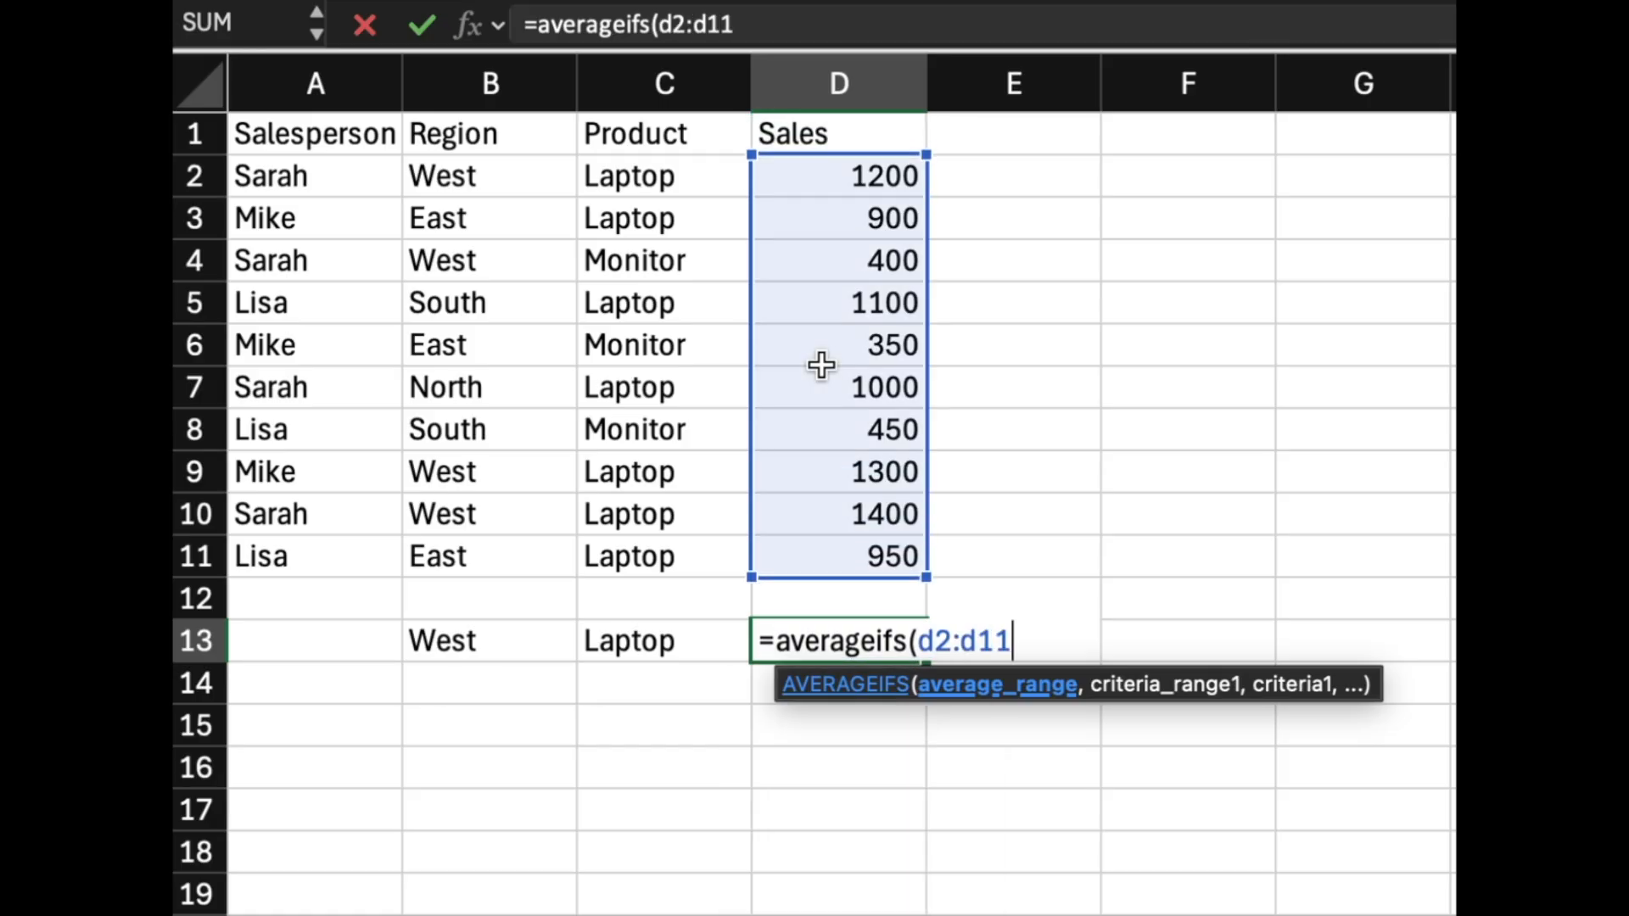
text(,)
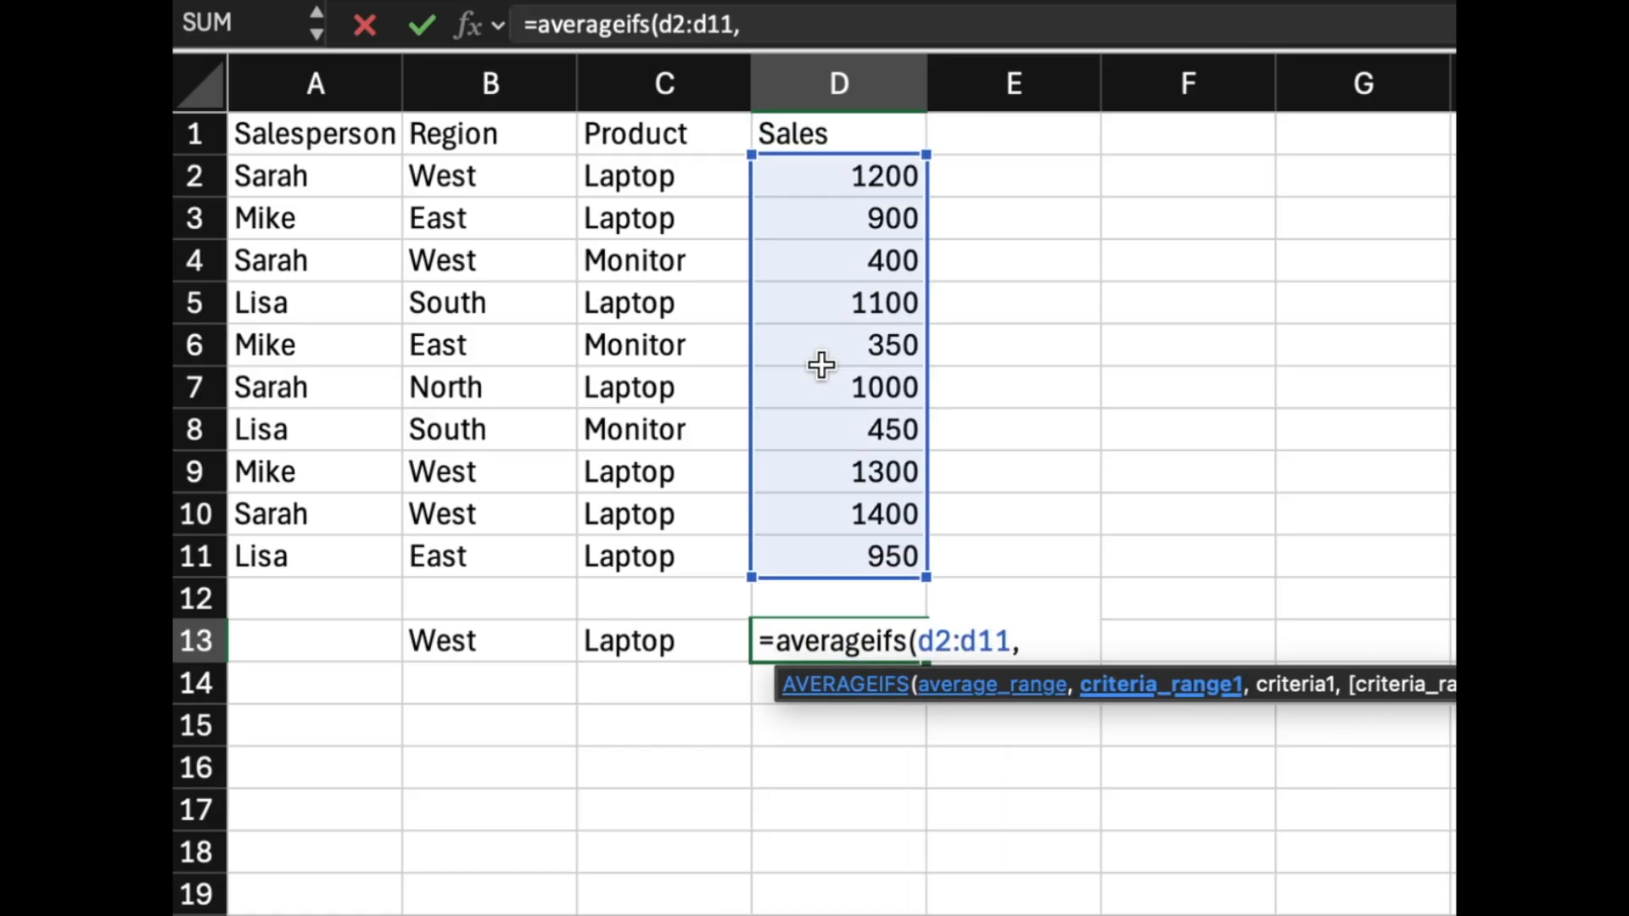
text(c2:)
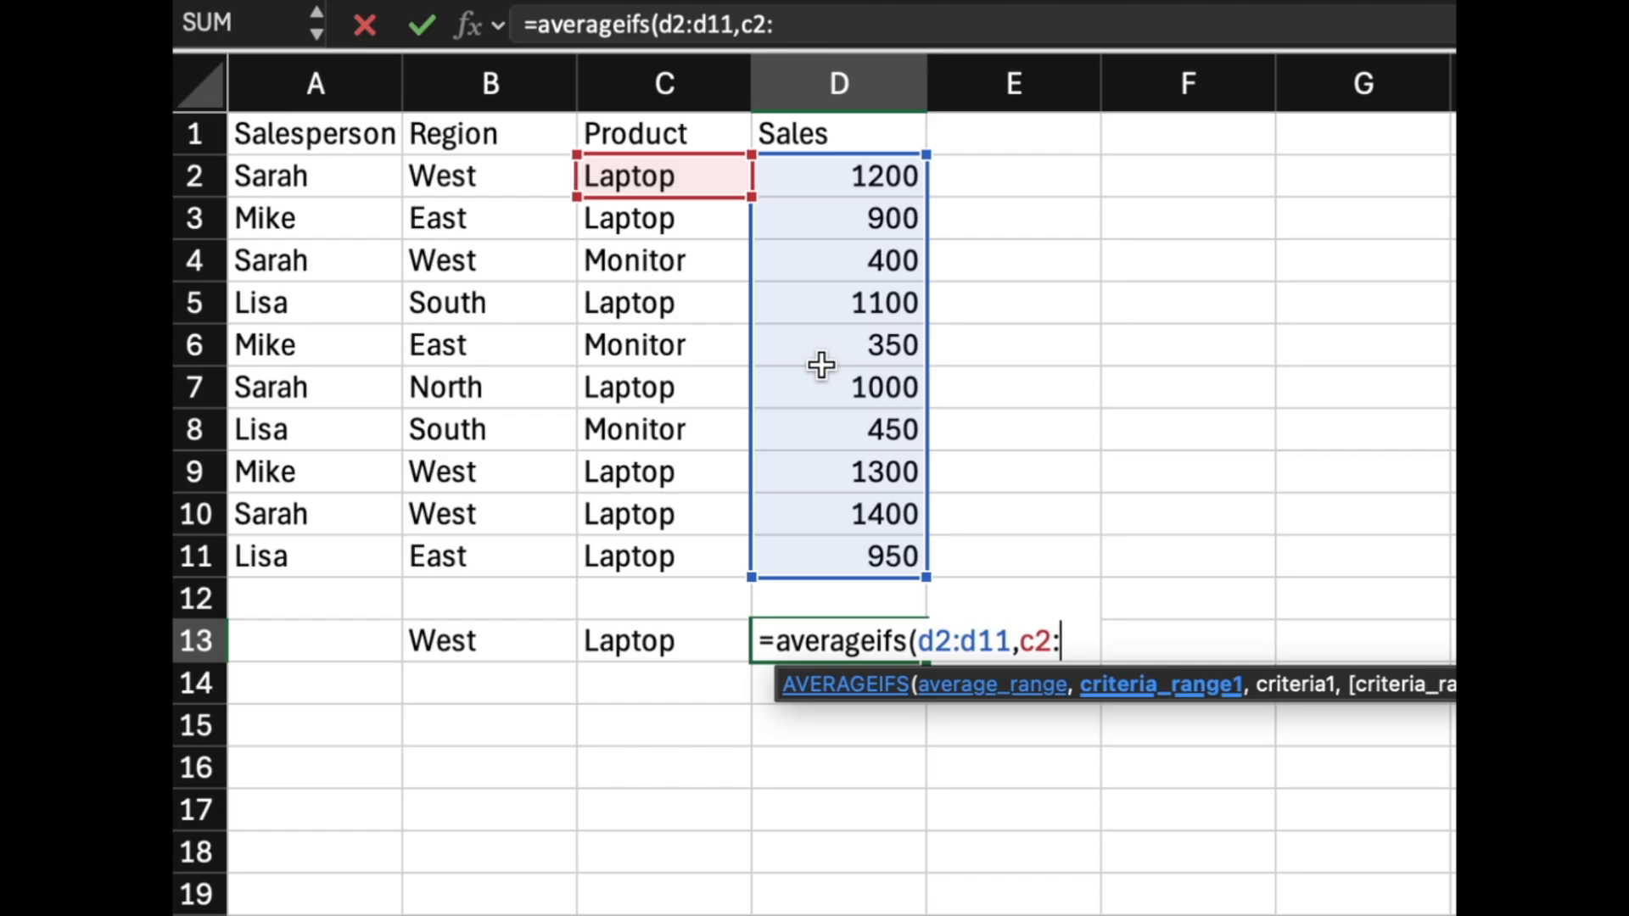
text(c11,)
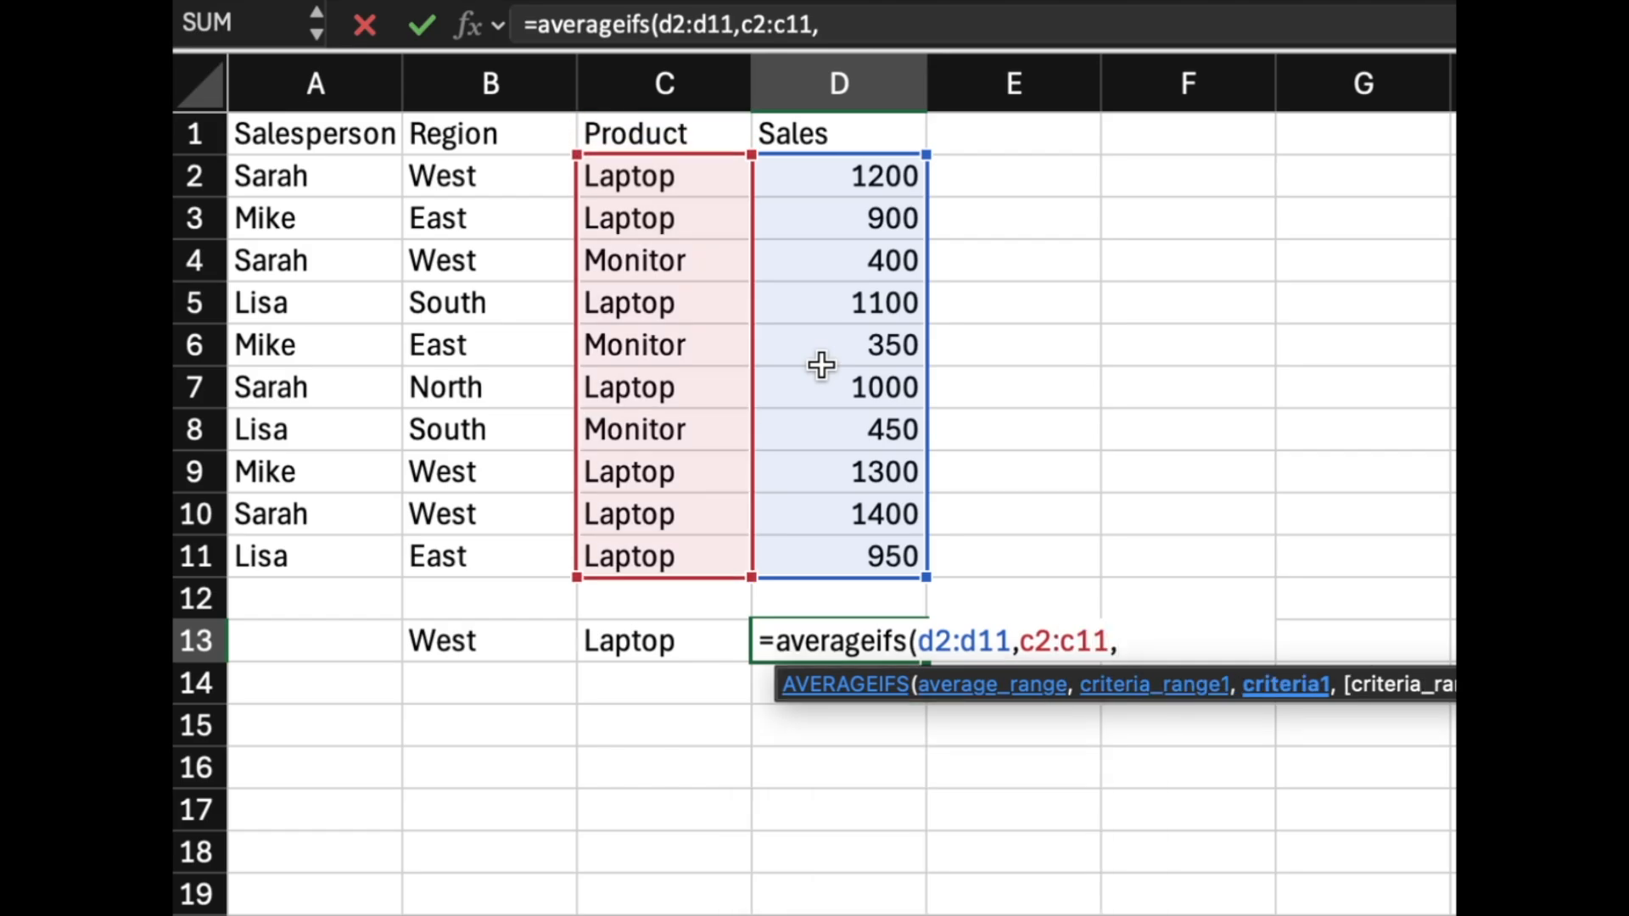
text(c13)
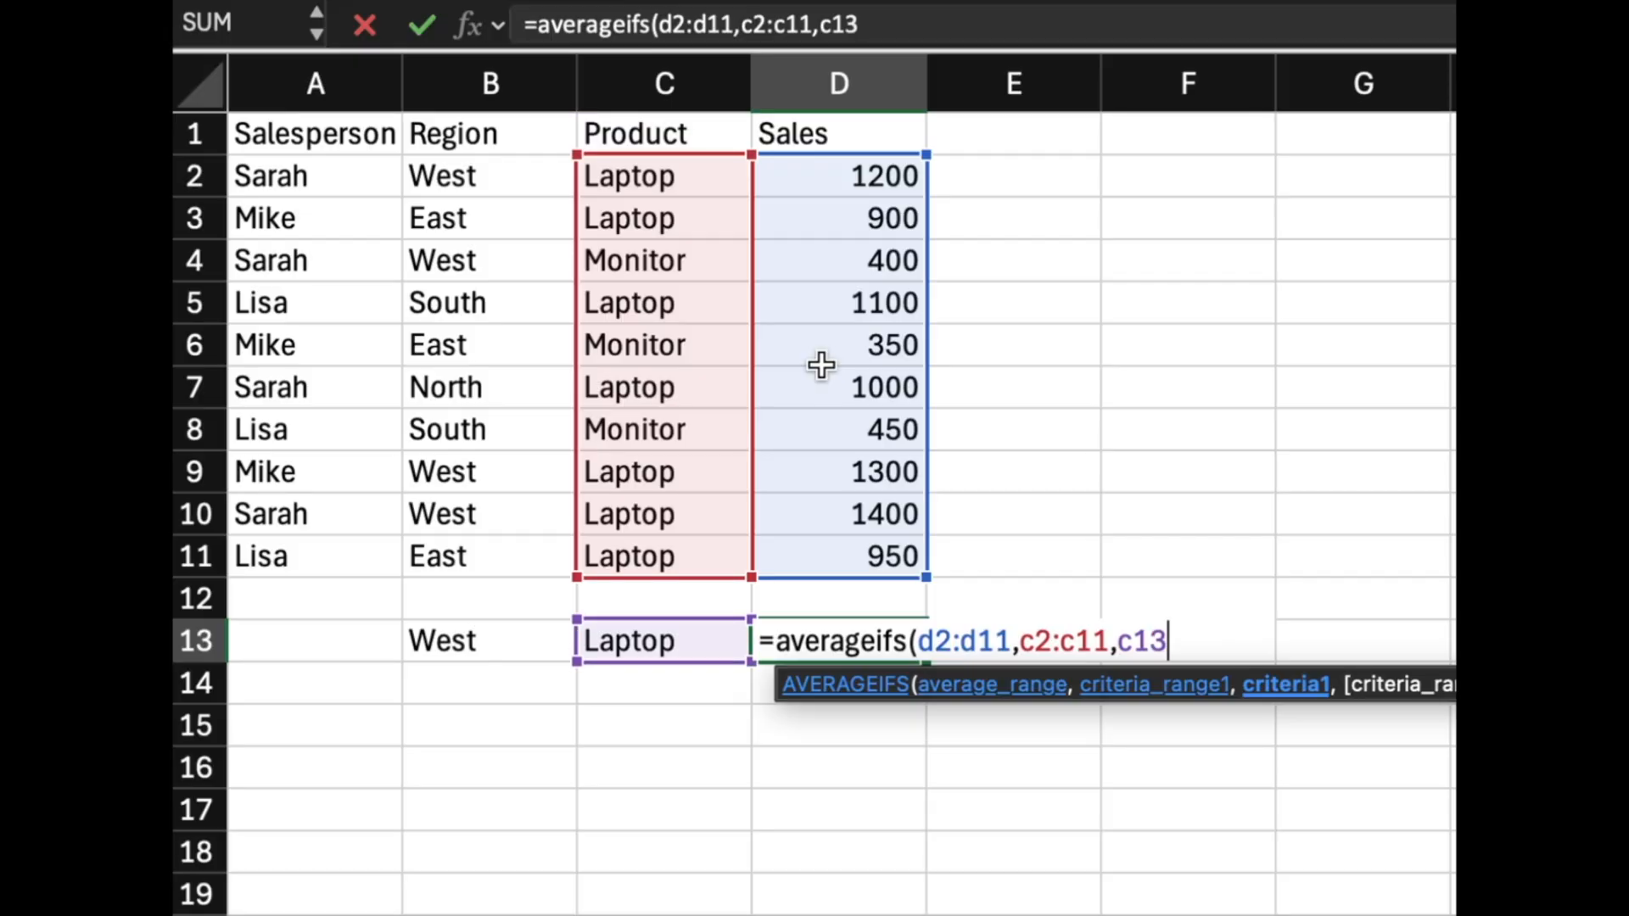
text(,b2:b11)
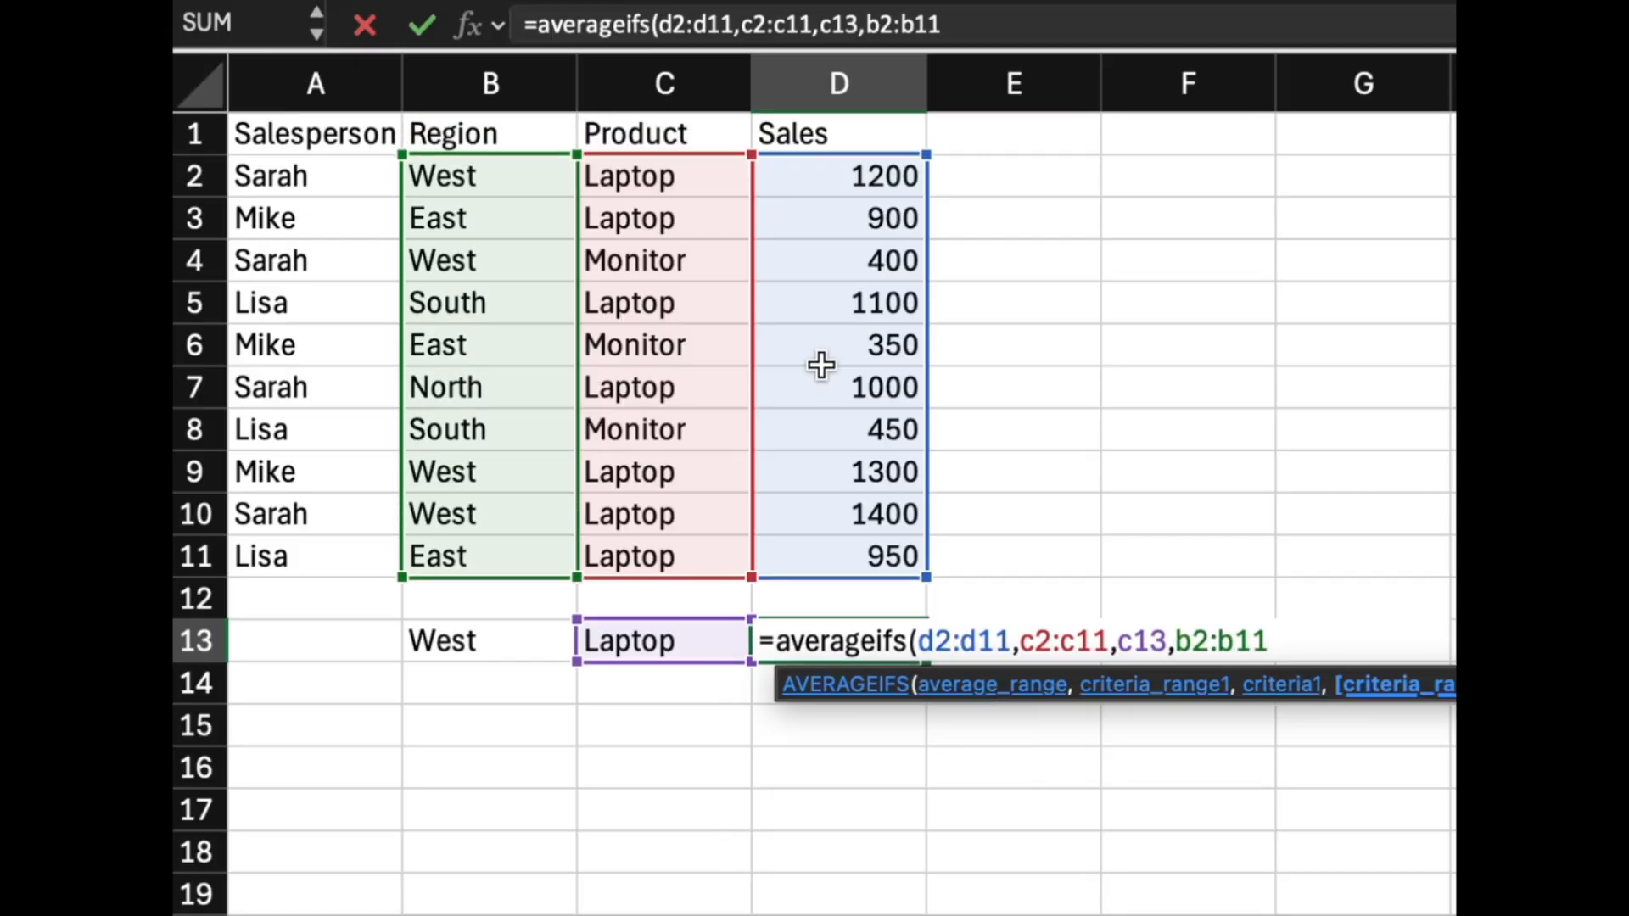
text(,)
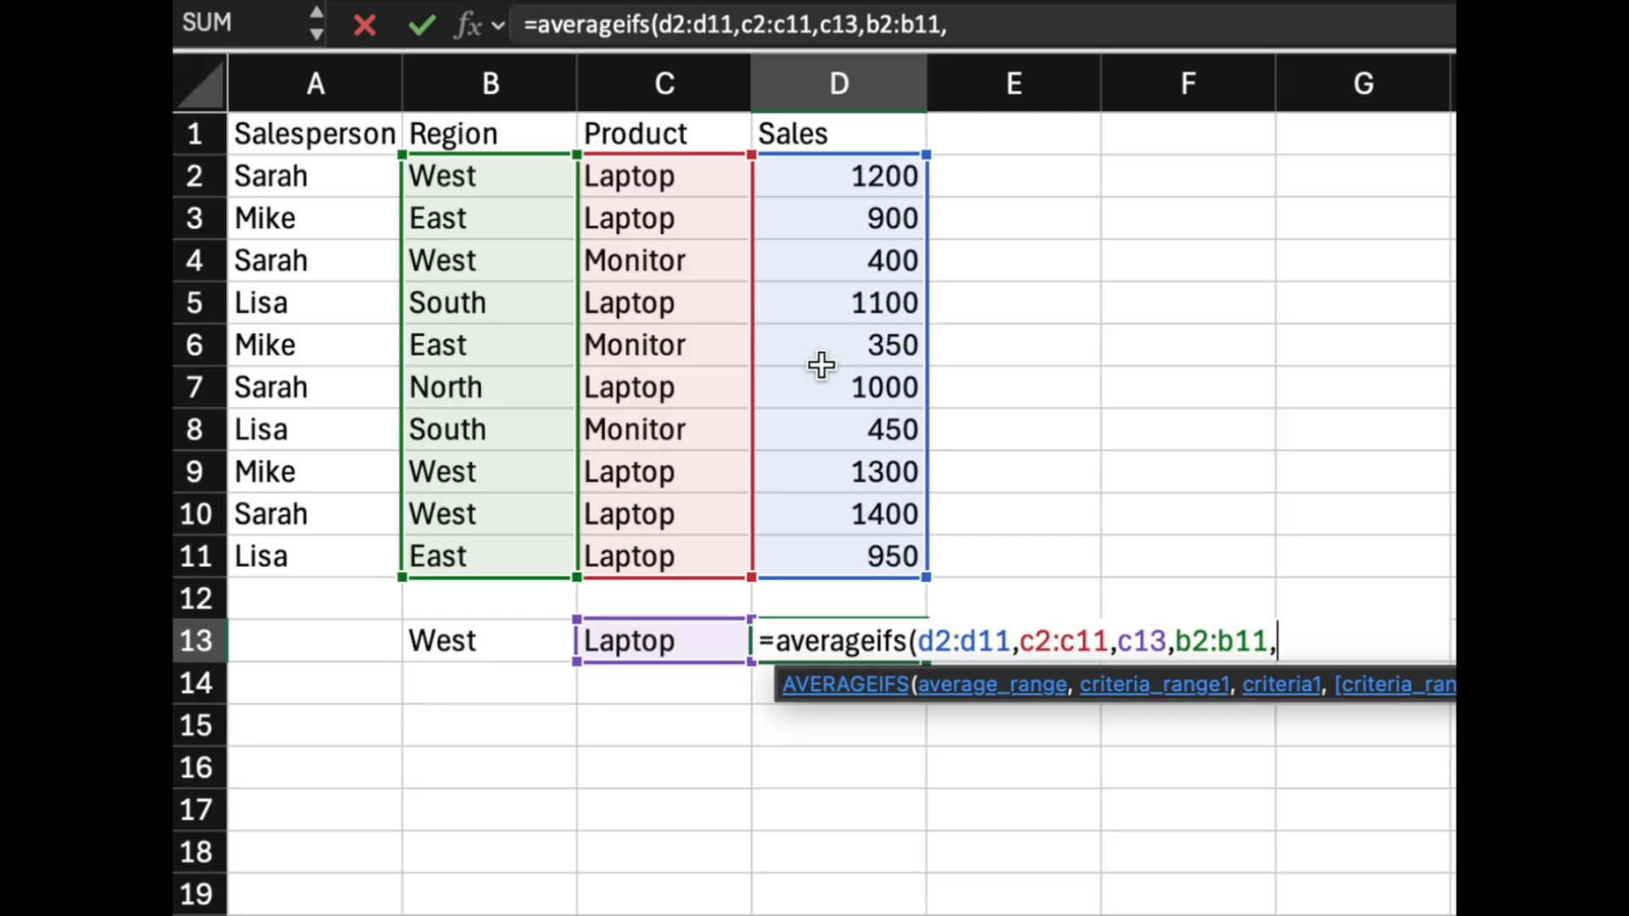
text(b13)
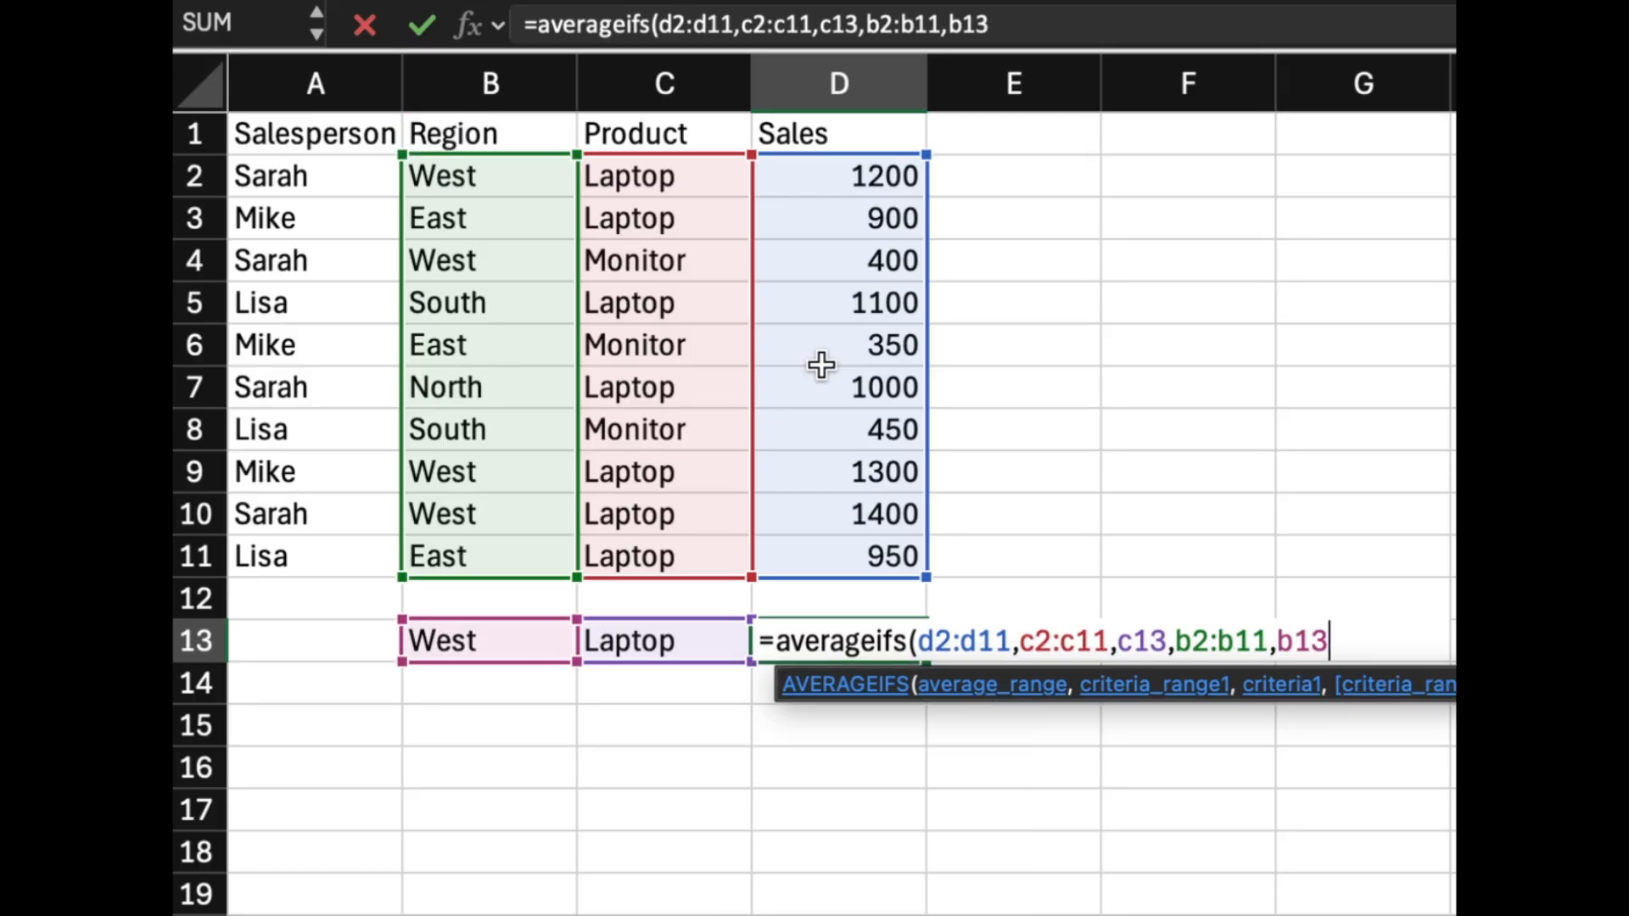
text())
Add the criterion that B2:B11 matches the region in B13, close the formula and enter it.
key(Return)
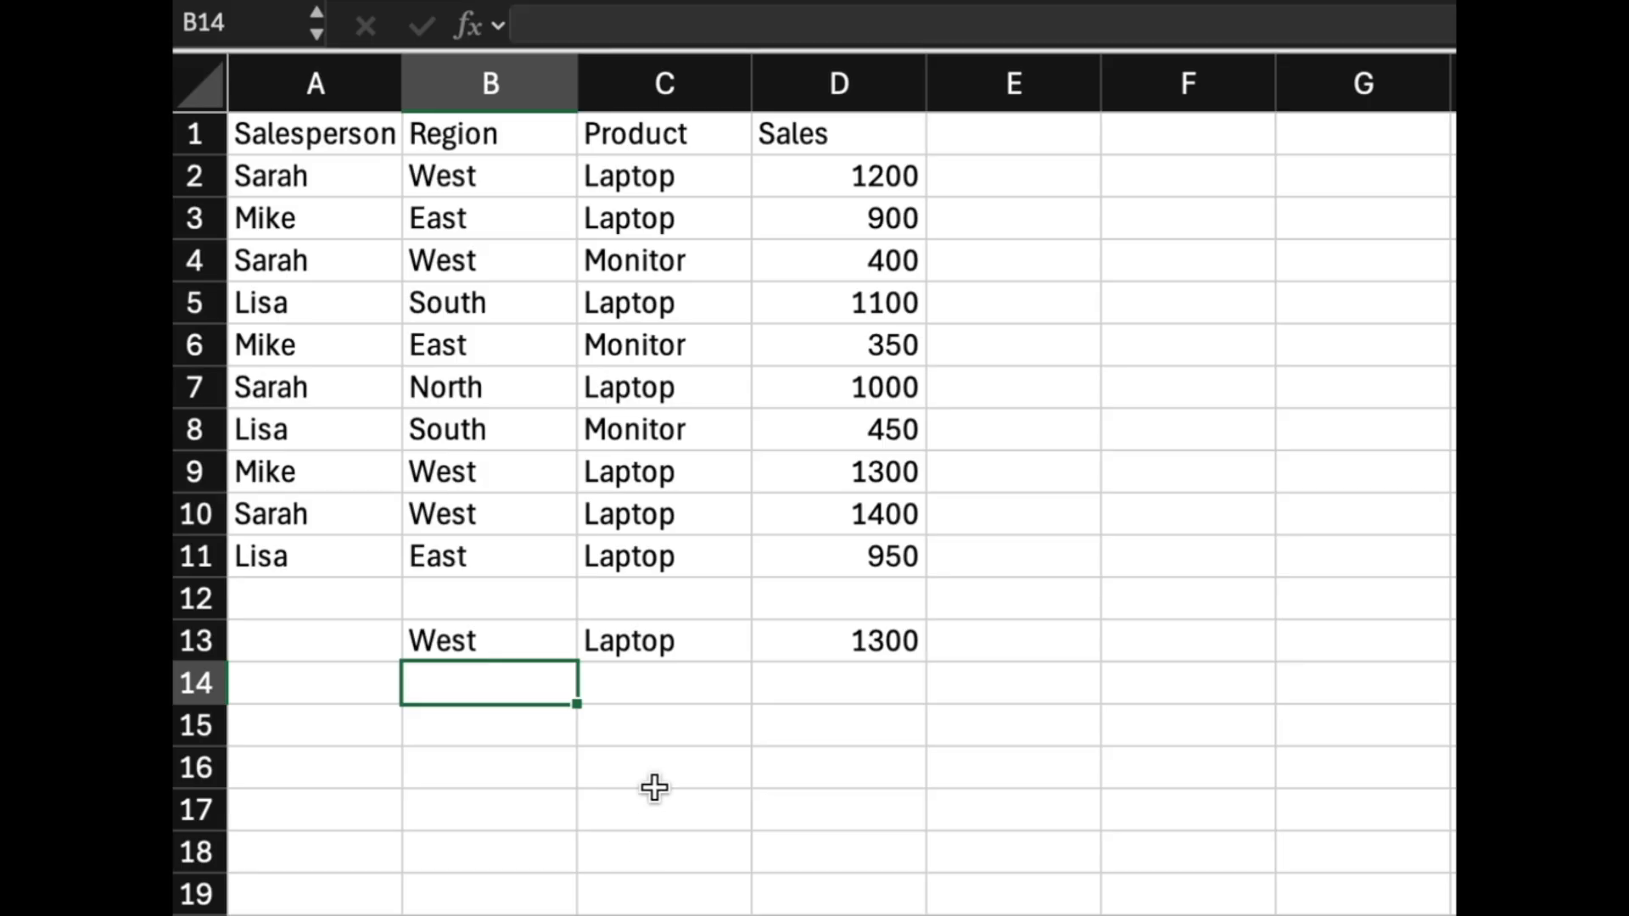
Change the region criterion in B13 to "East".
click(498, 641)
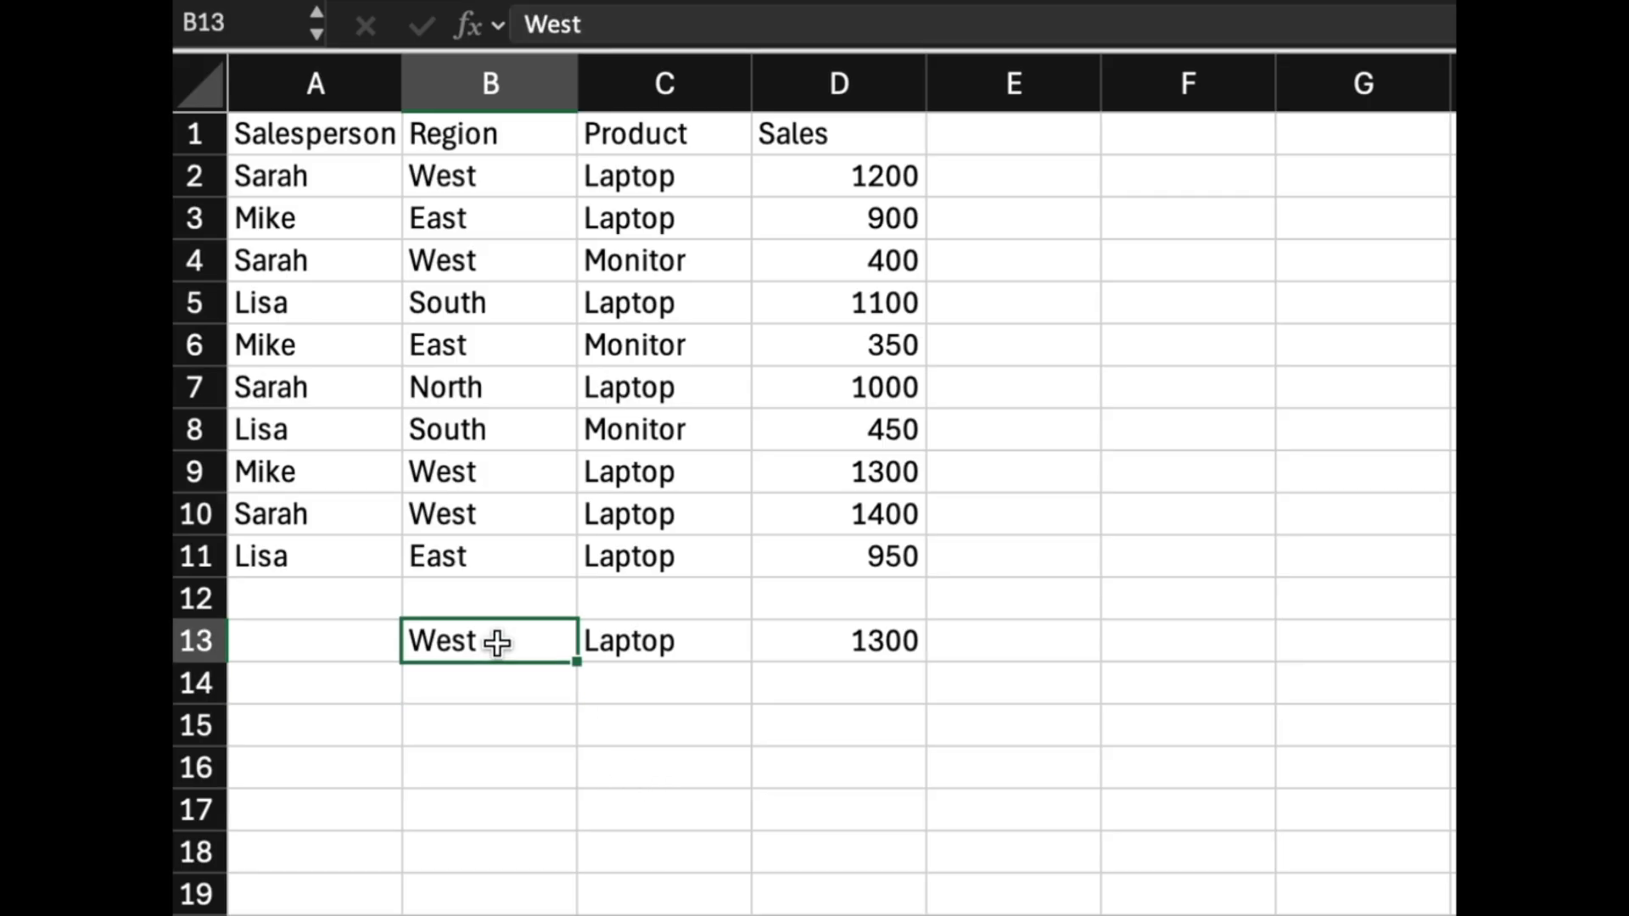
text(East)
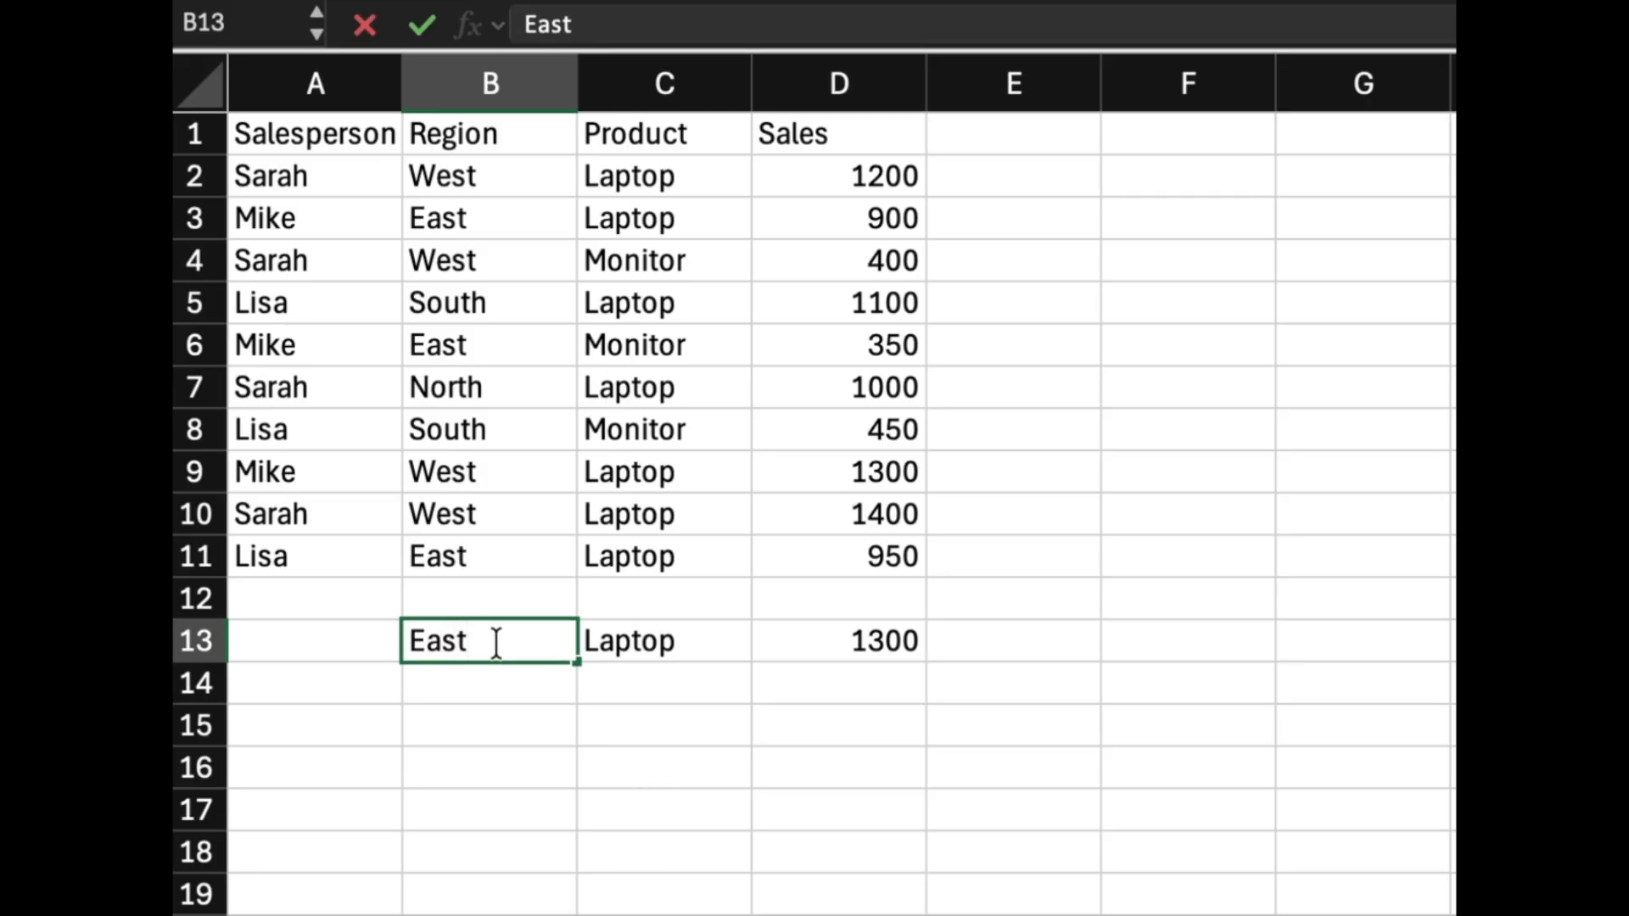
key(Return)
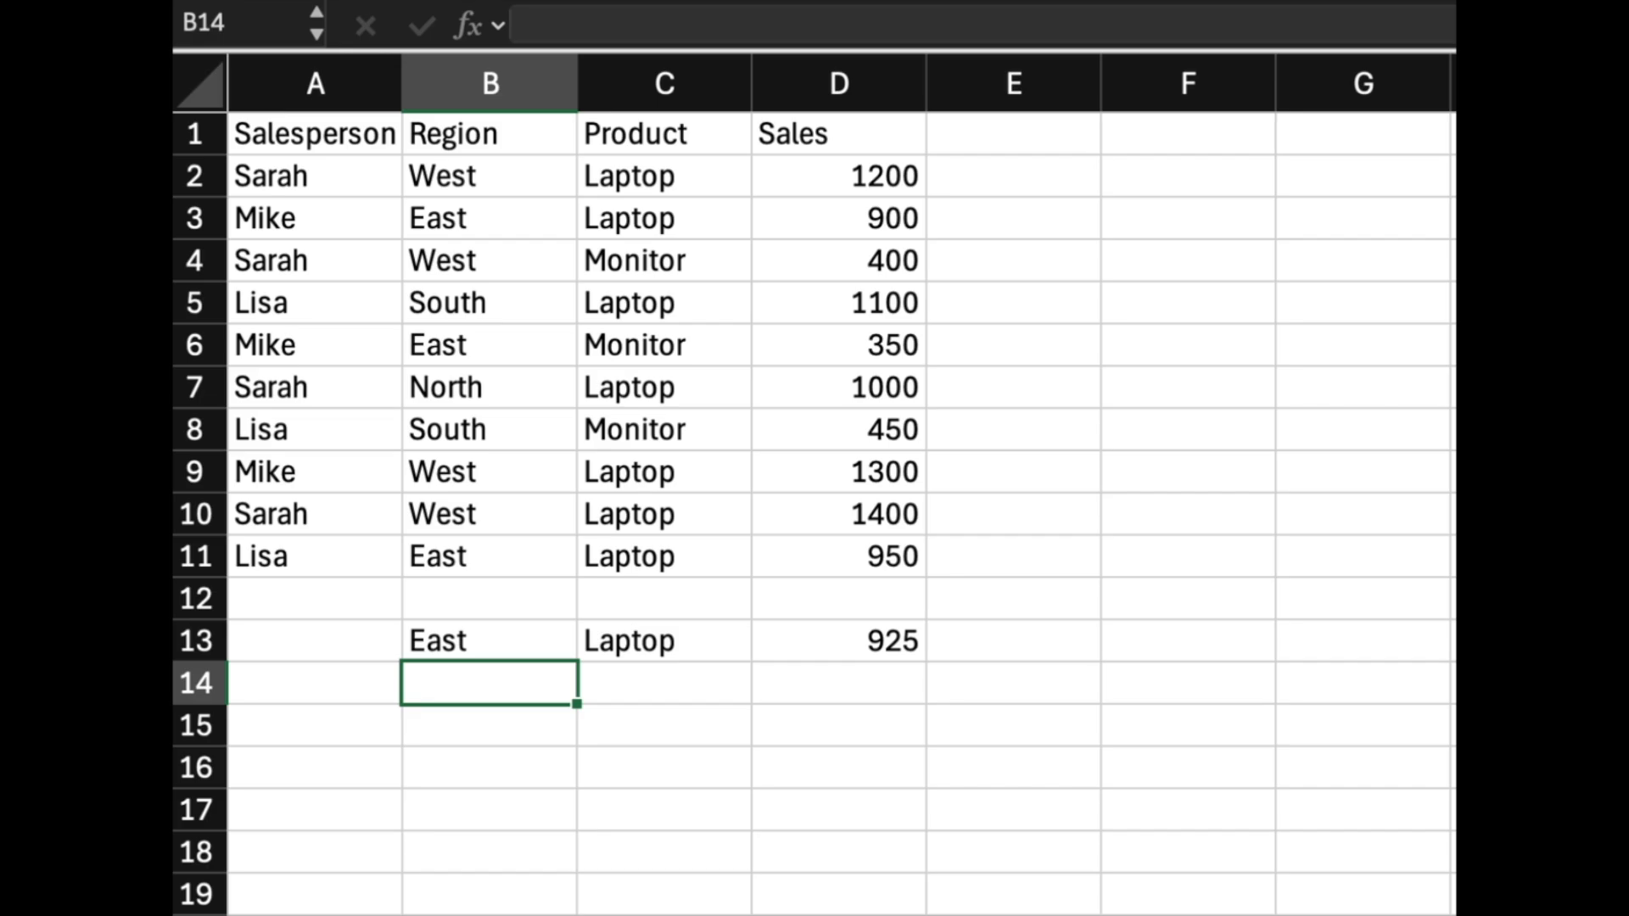
In D15, enter an AVERAGEIFS formula averaging D2:D11 where D2:D11 is greater than 1000.
click(860, 726)
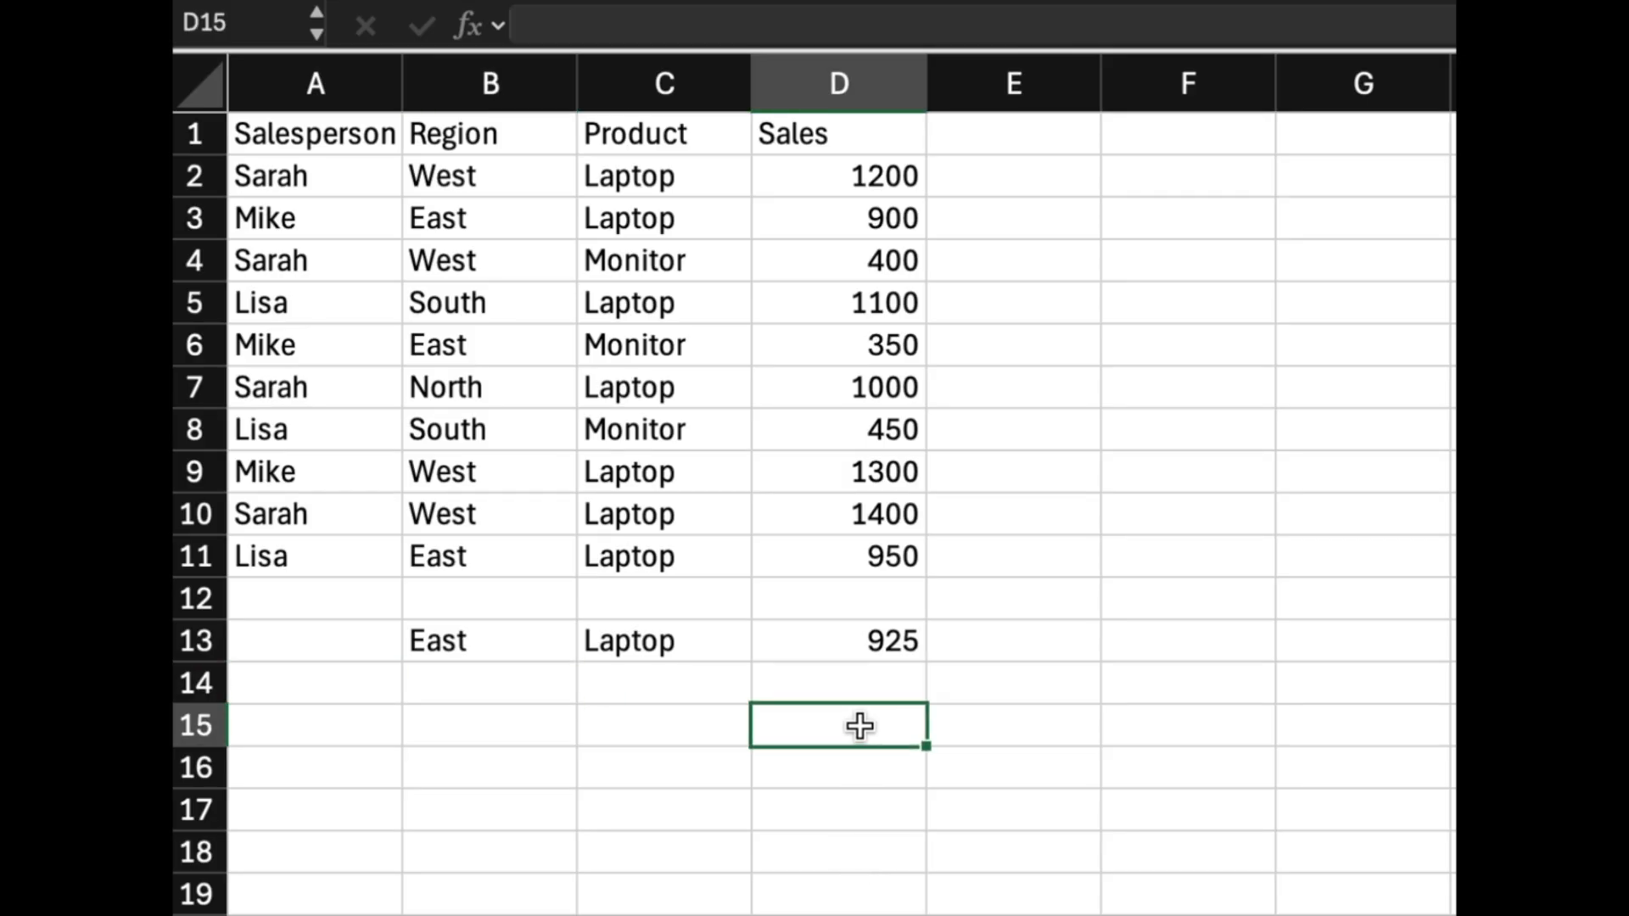
text(=averageifs()
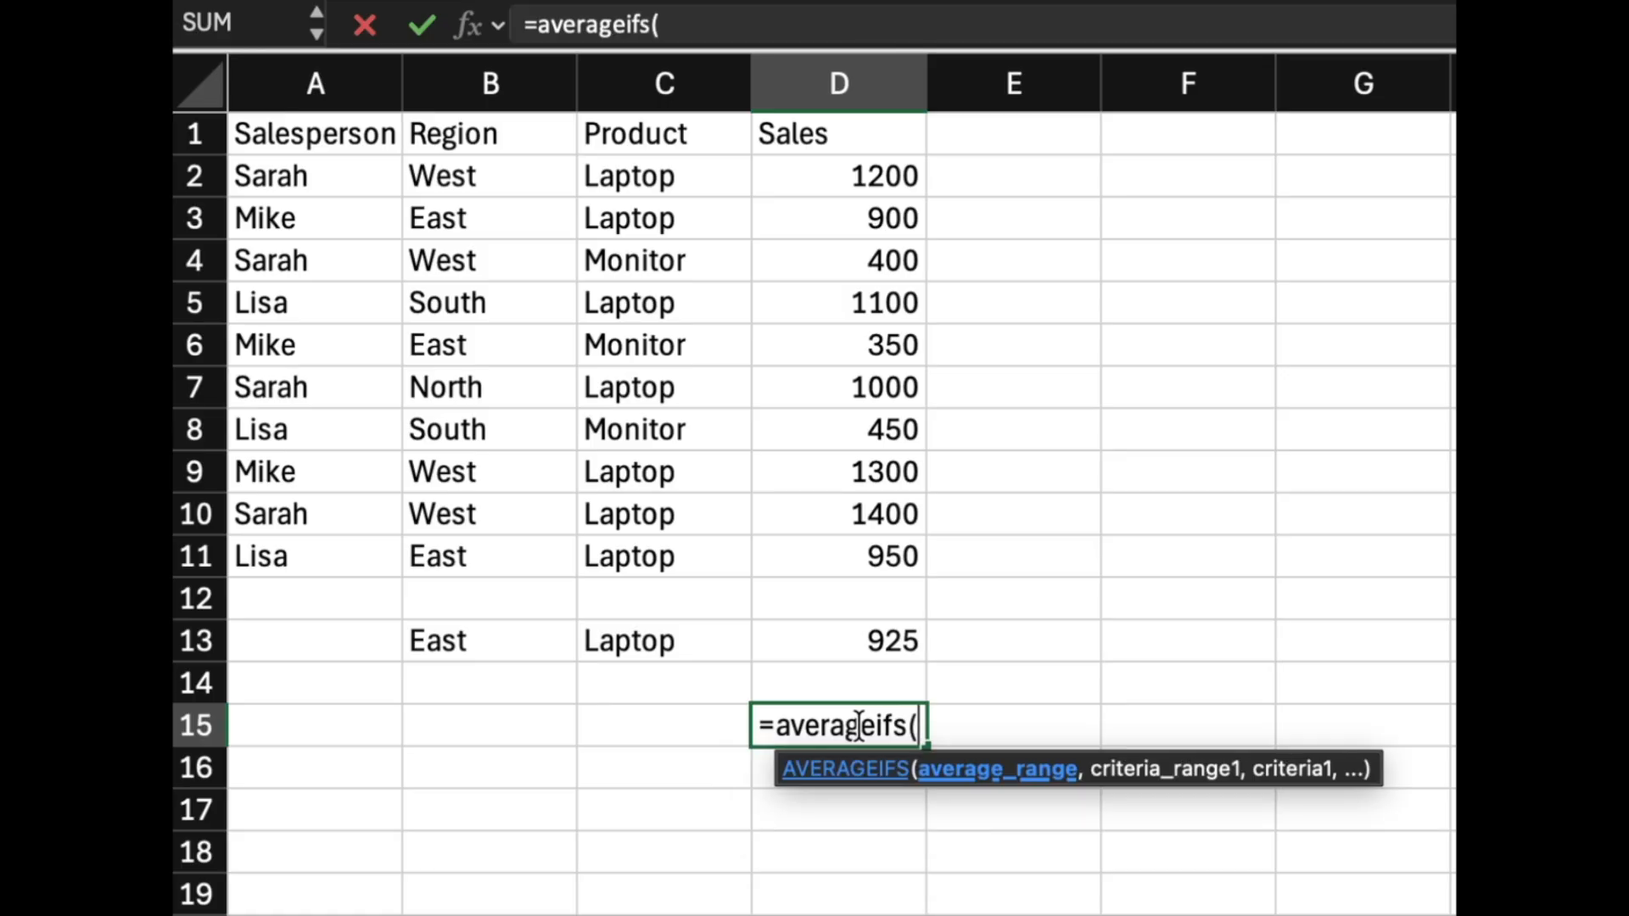
text(d2:d11)
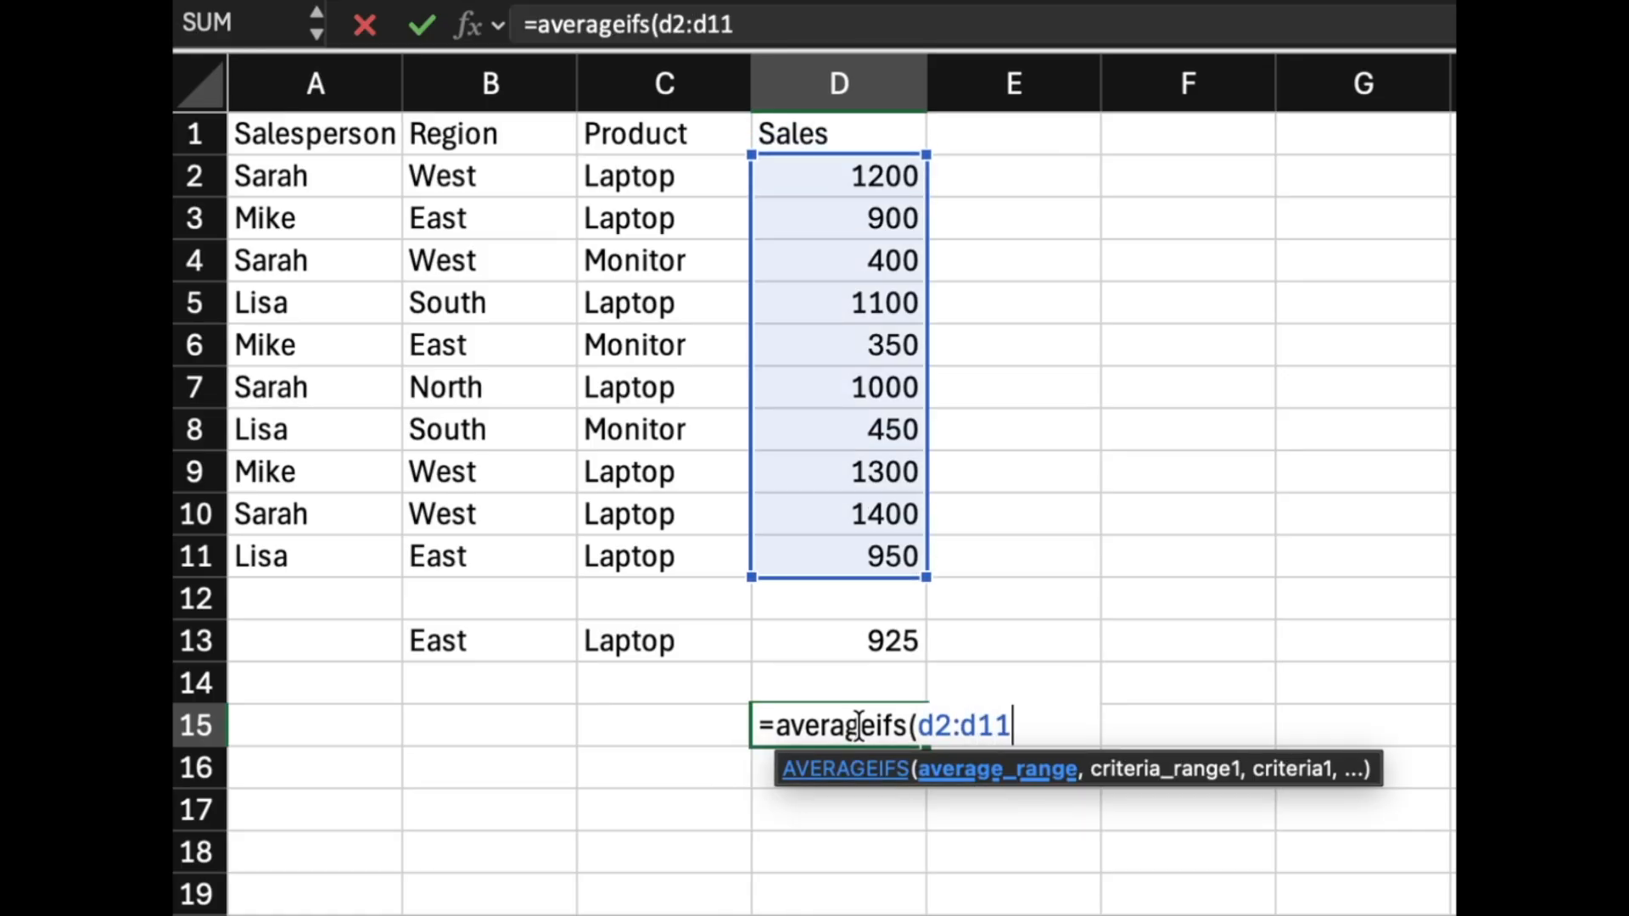
text(,)
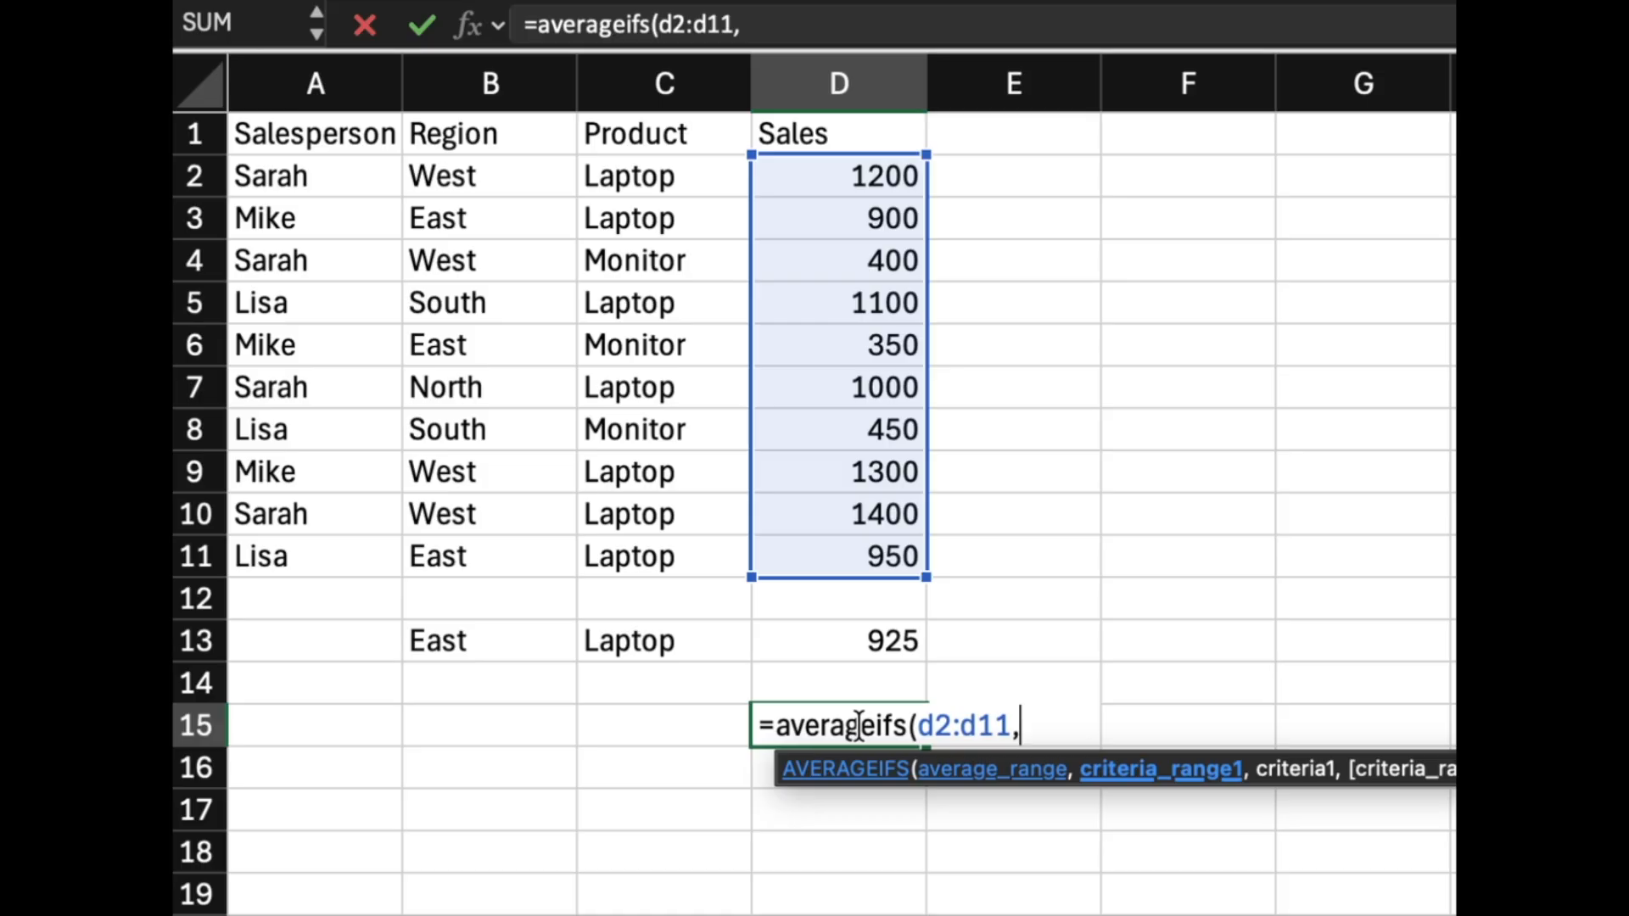
text(d)
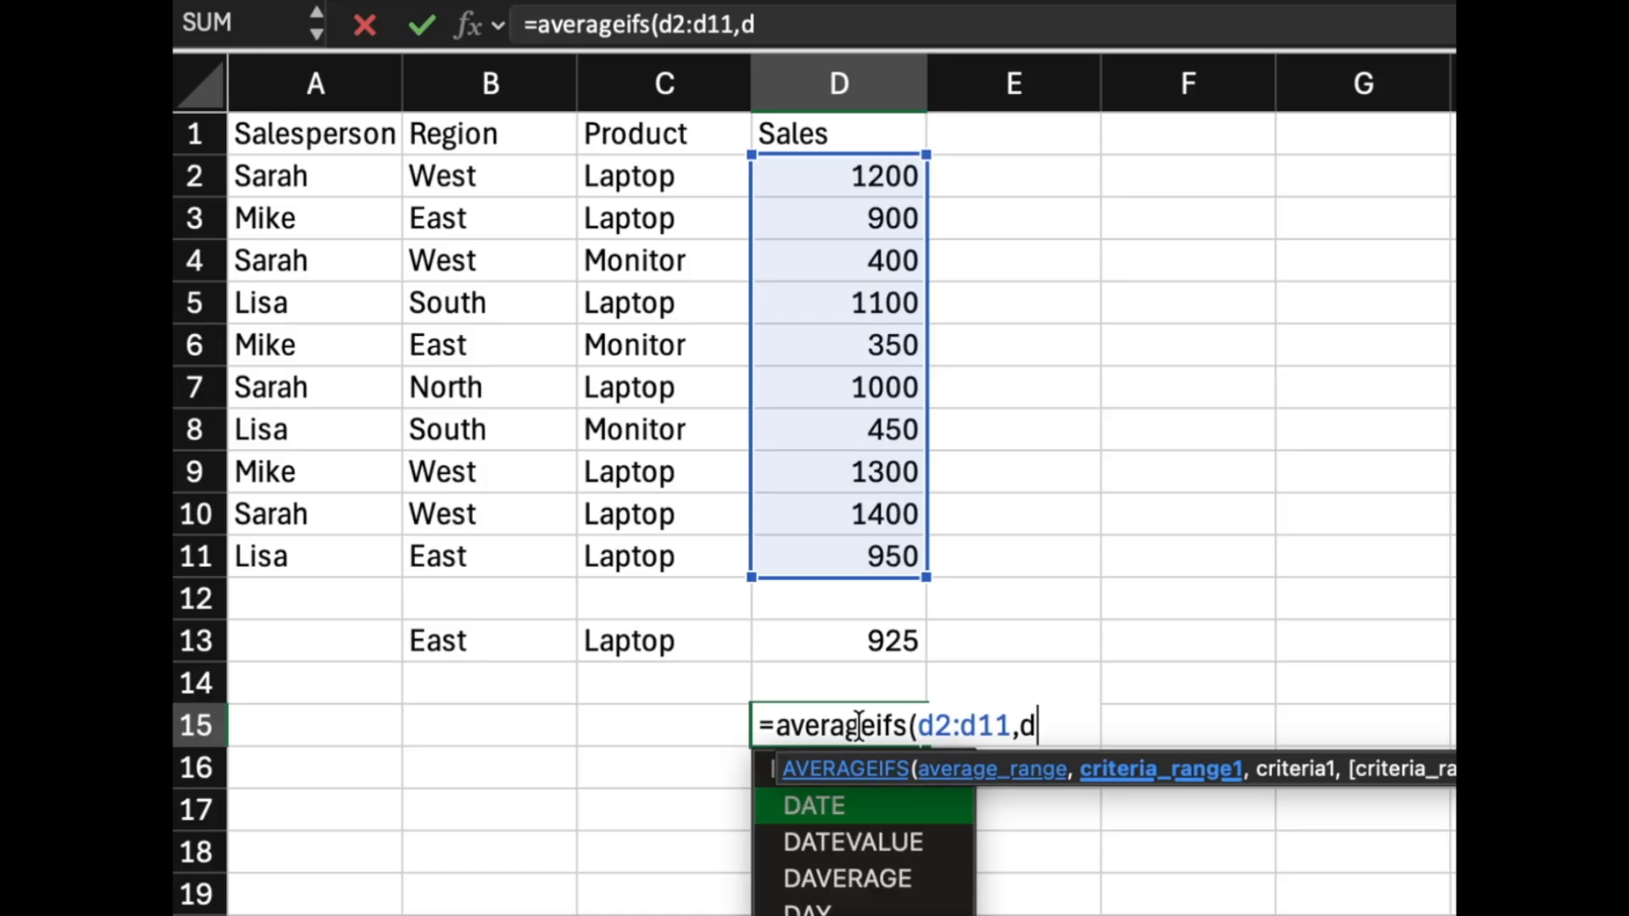
text(2:d11)
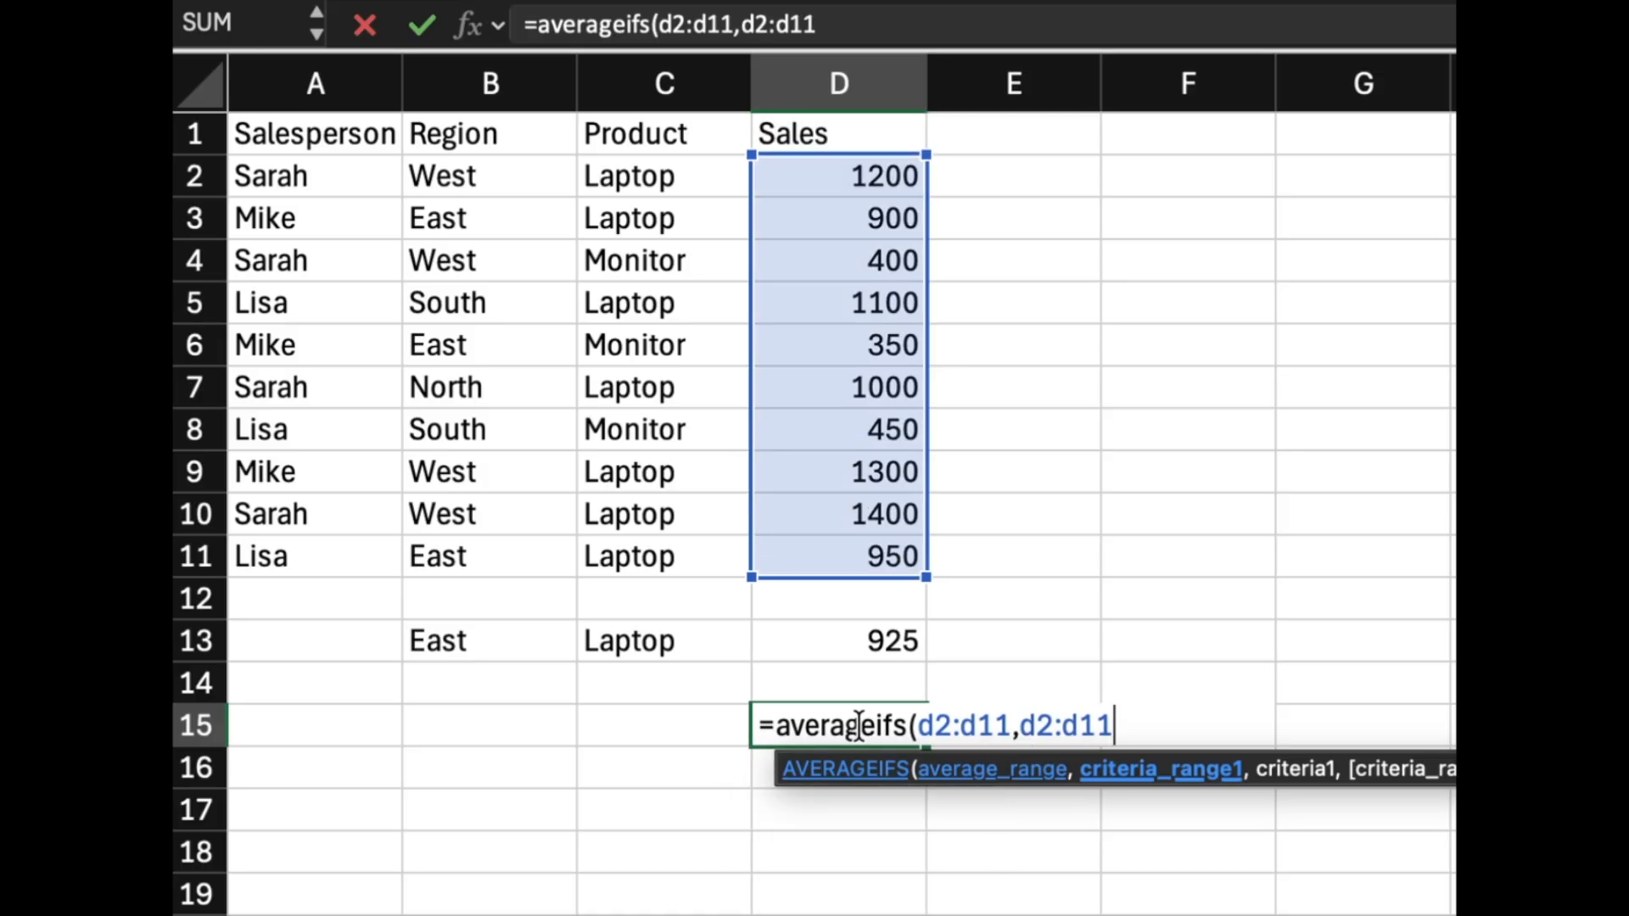
text(,")
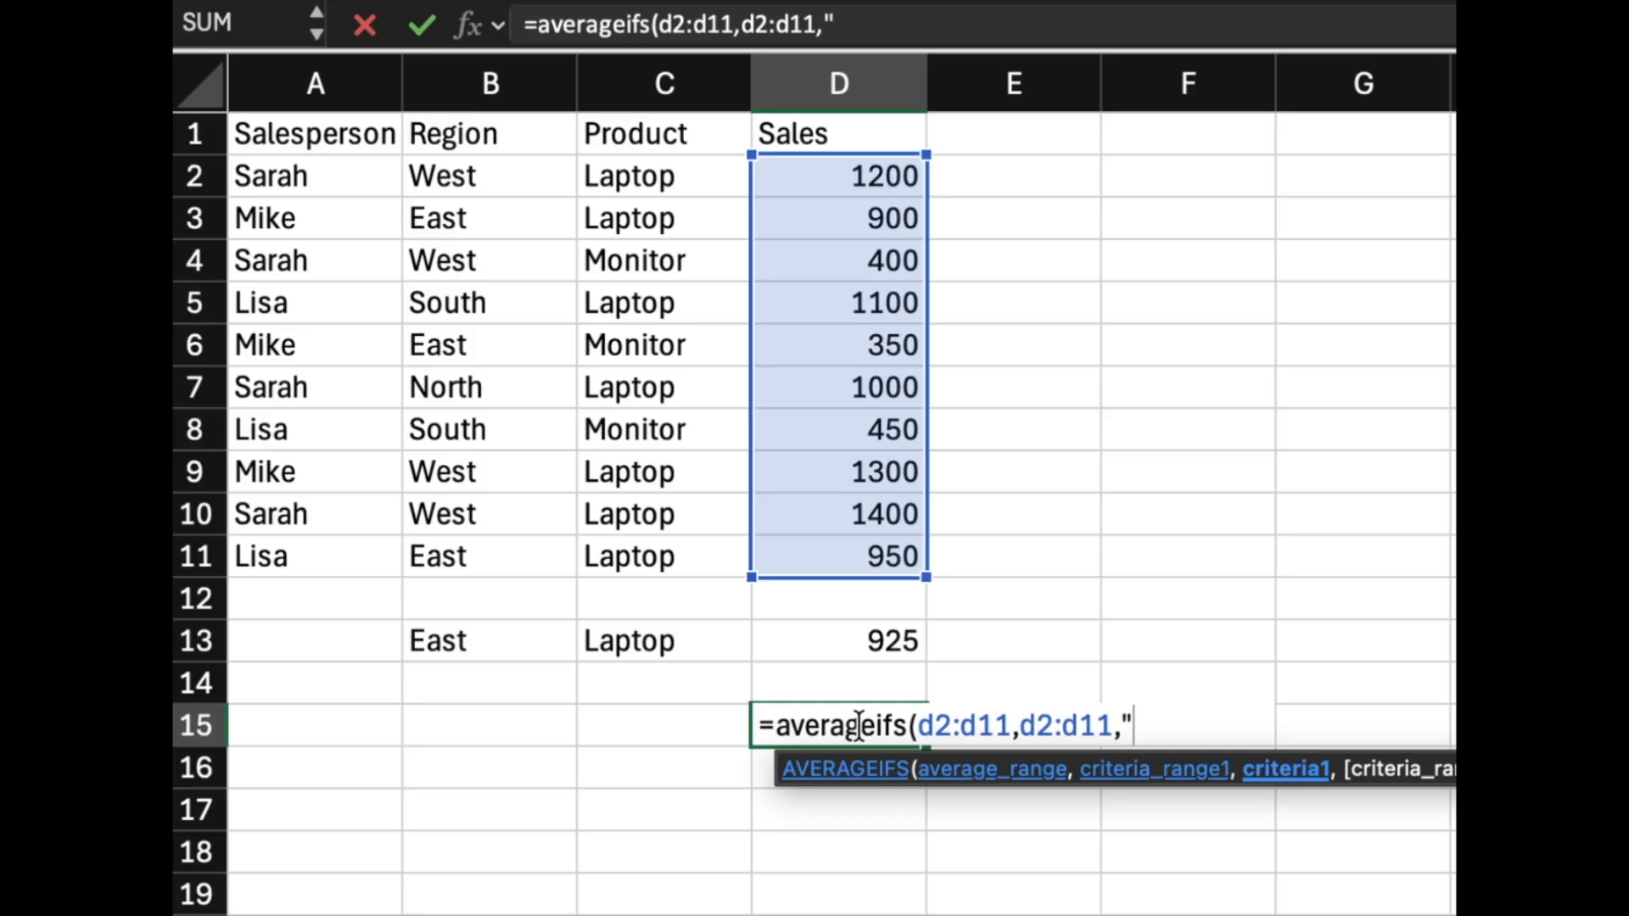
text(>1000)
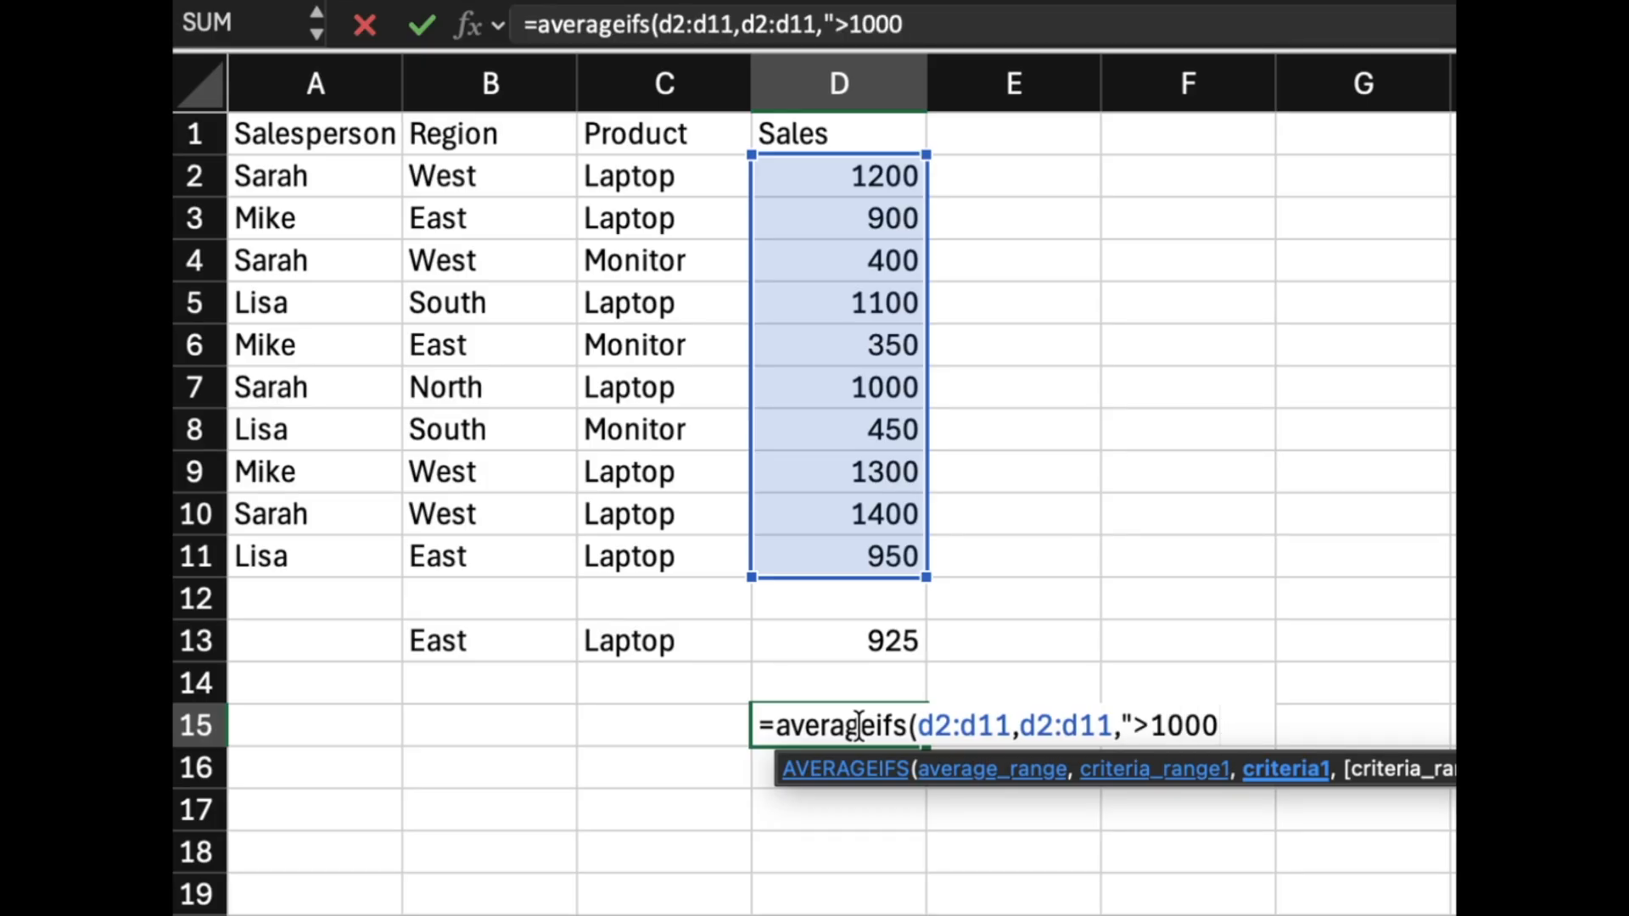
text("))
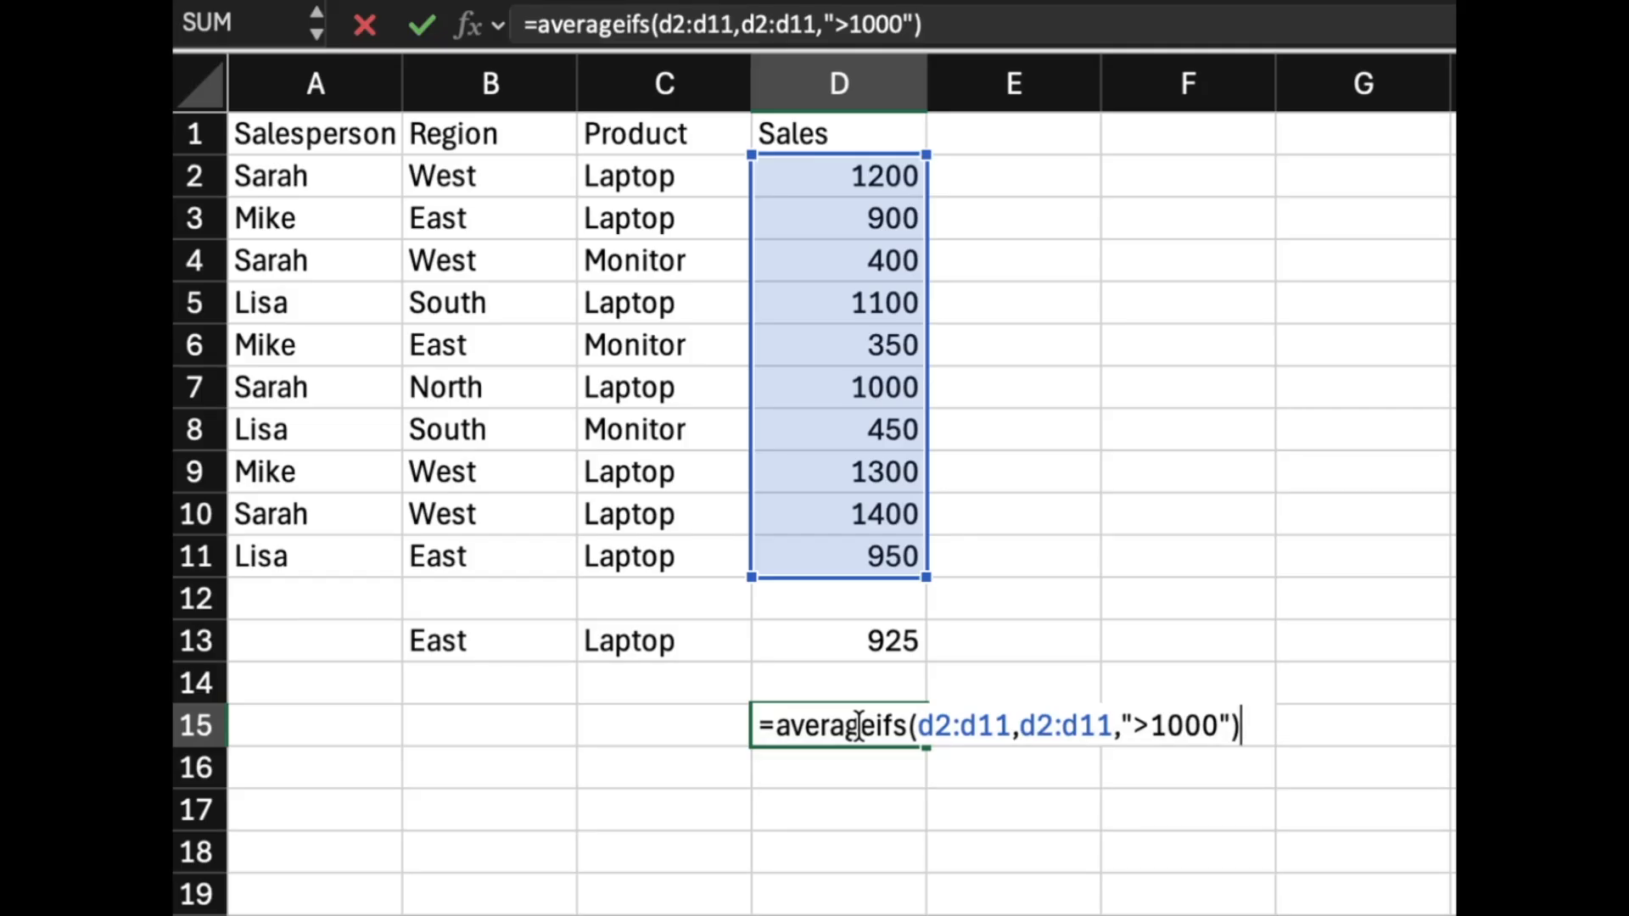
key(Return)
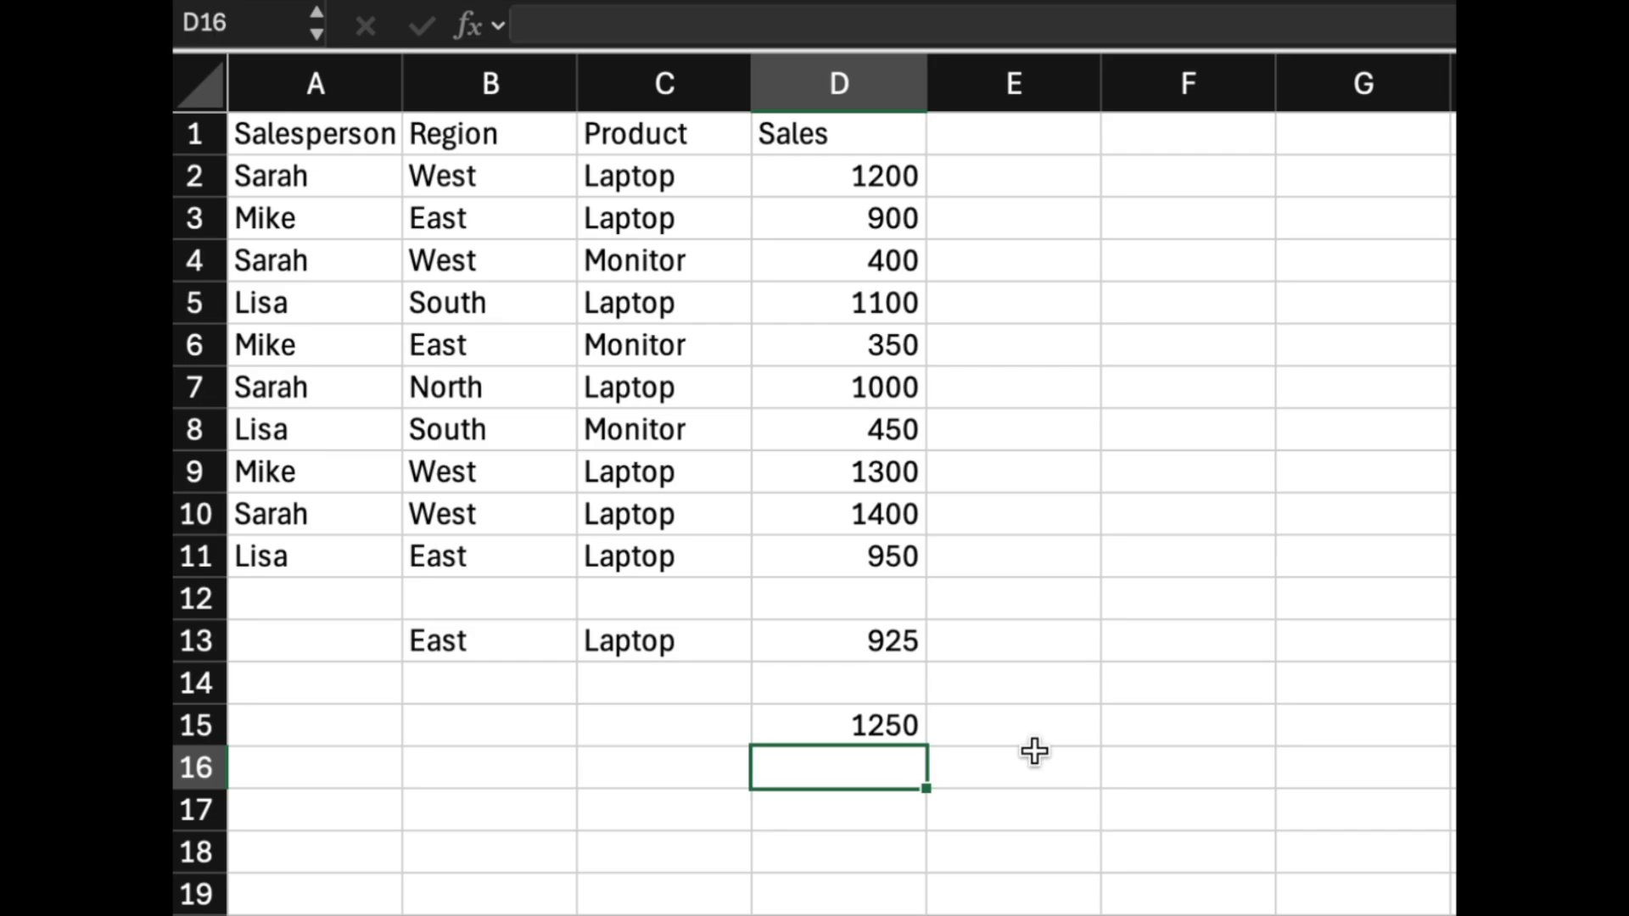
Select D13 to review its AVERAGEIFS formula.
key(Up)
key(Up)
key(Up)
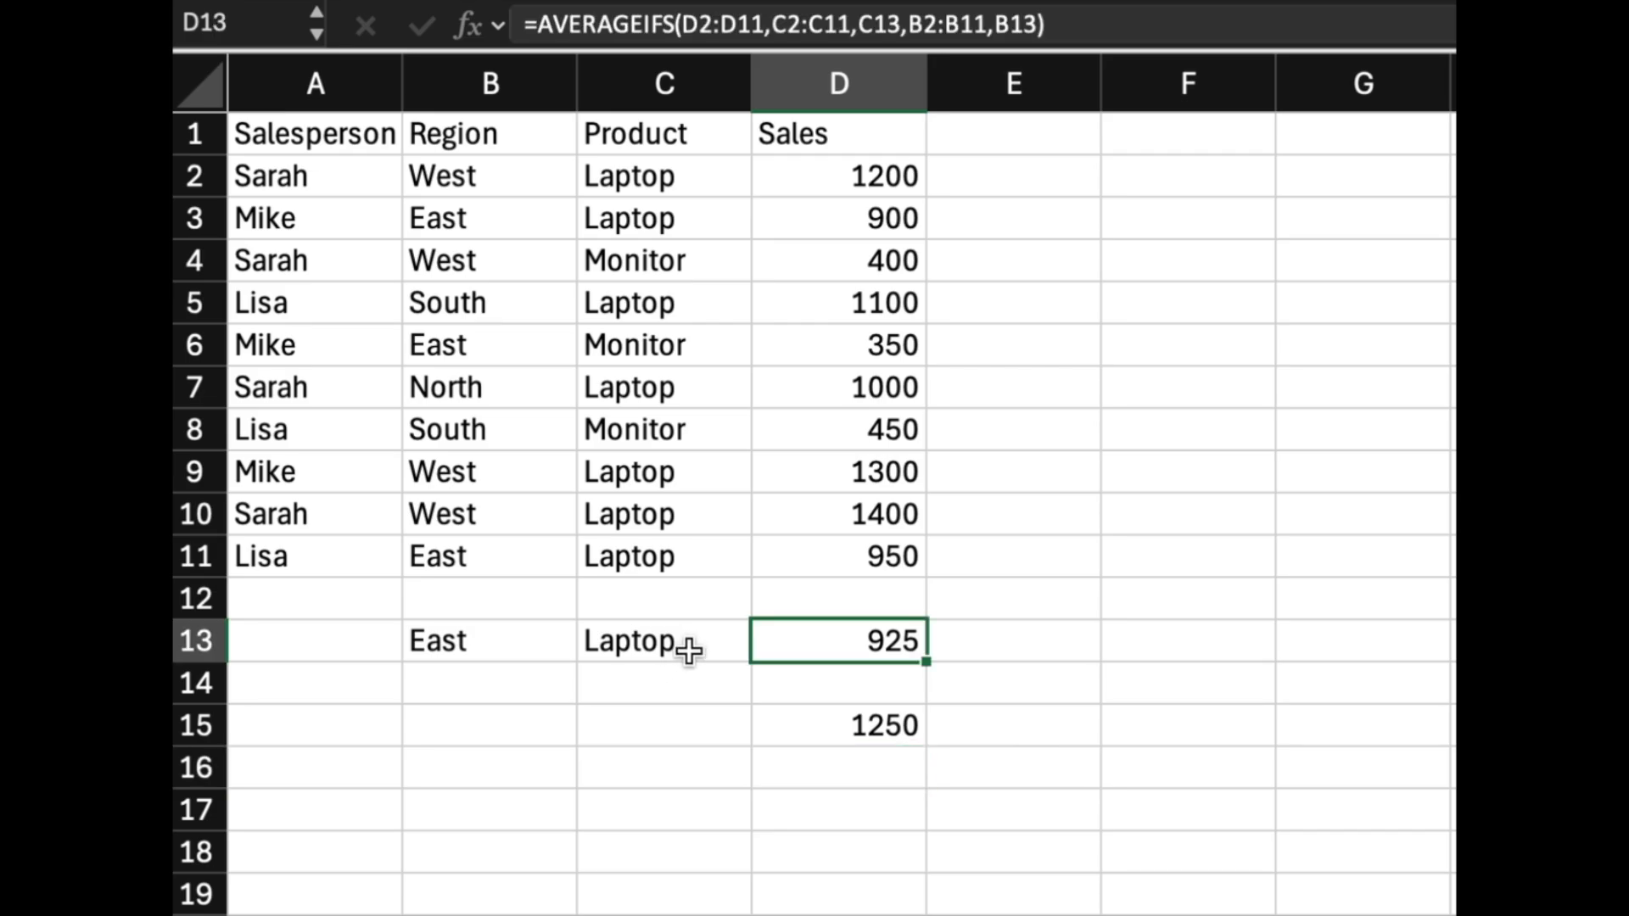